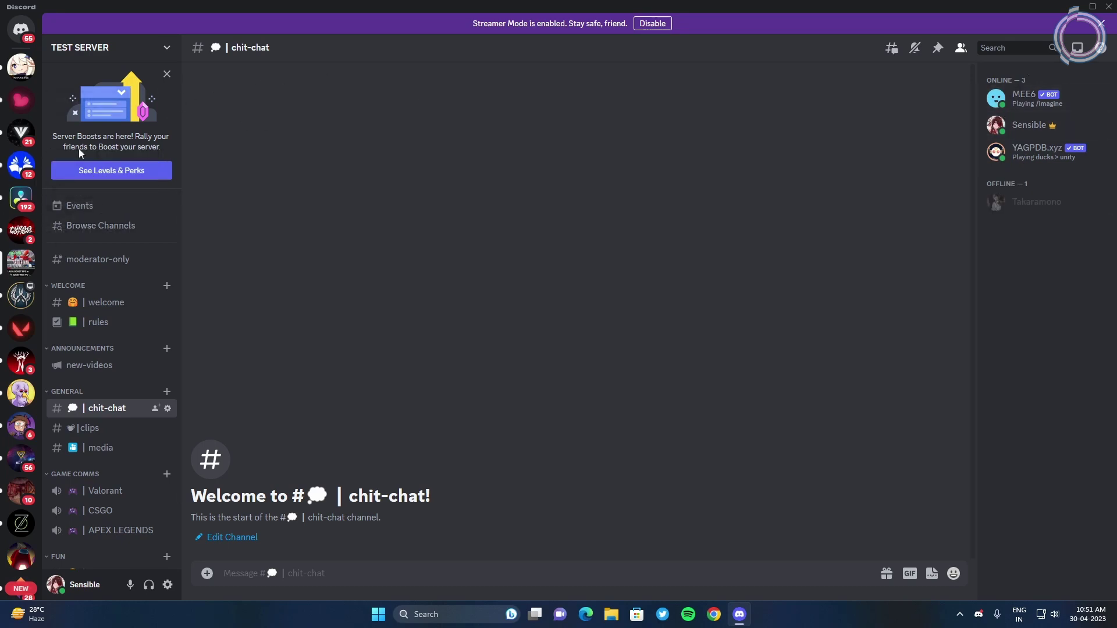
Go to TEST SERVER's Roles settings, which list only the MEE6 and YAGPDB.xyz roles.
{"action": "left_click", "coordinate": [167, 55]}
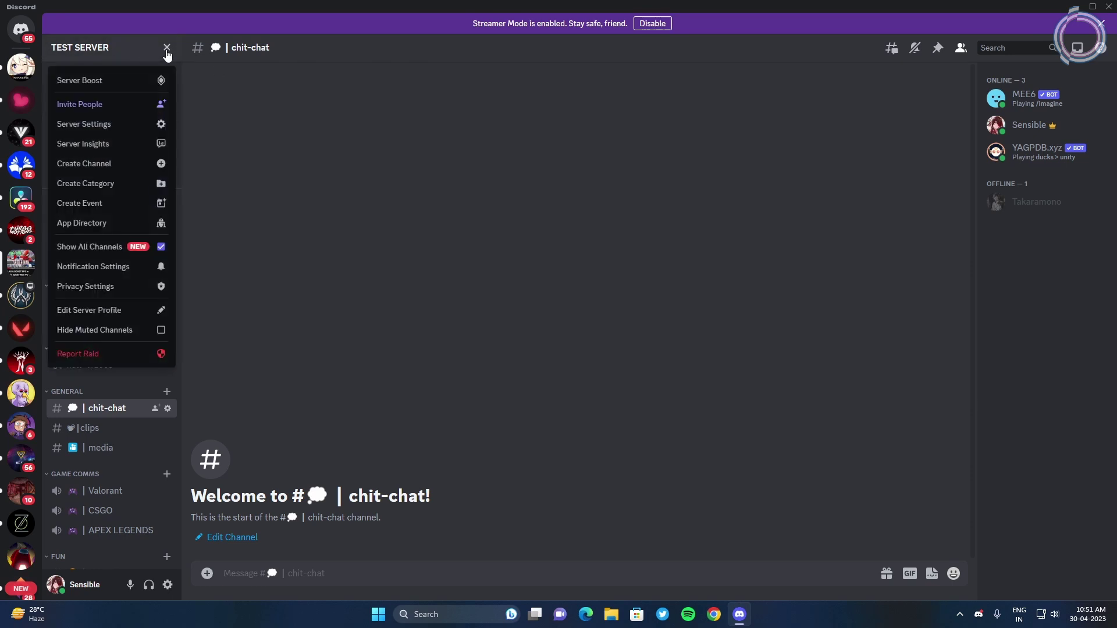
{"action": "left_click", "coordinate": [91, 126]}
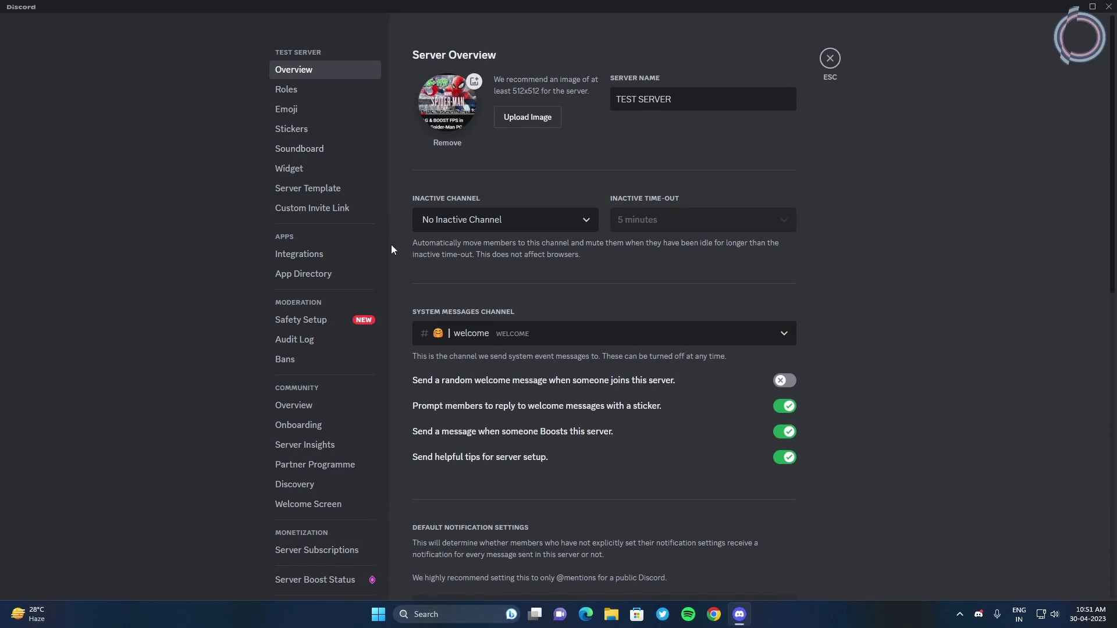
{"action": "left_click", "coordinate": [300, 100]}
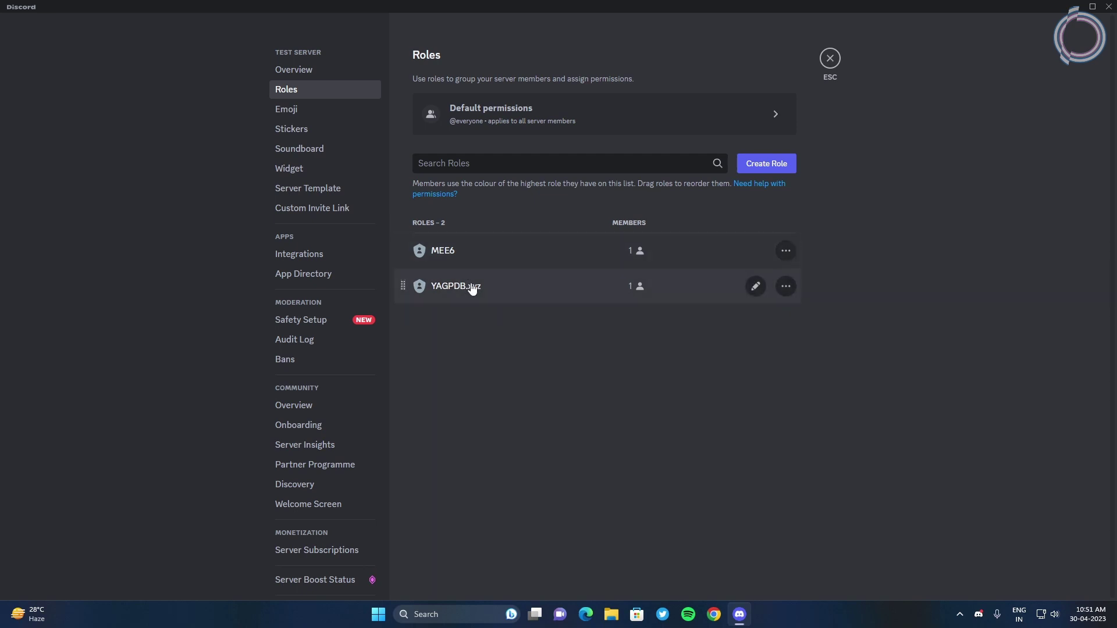
{"action": "left_click", "coordinate": [829, 68]}
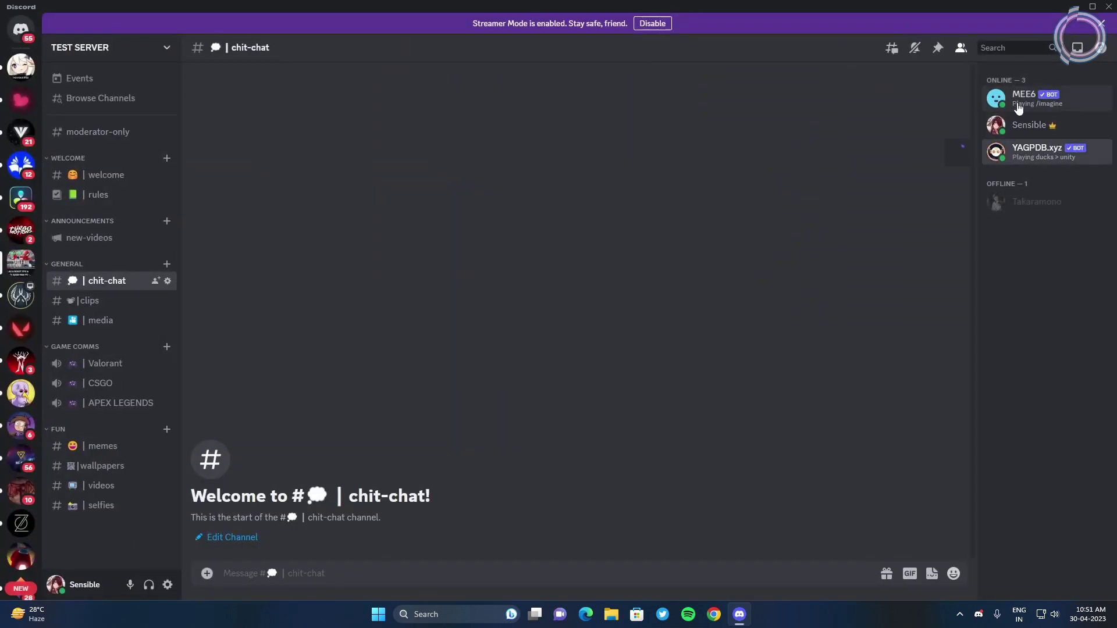
{"action": "left_click", "coordinate": [171, 49]}
{"action": "left_click", "coordinate": [127, 122]}
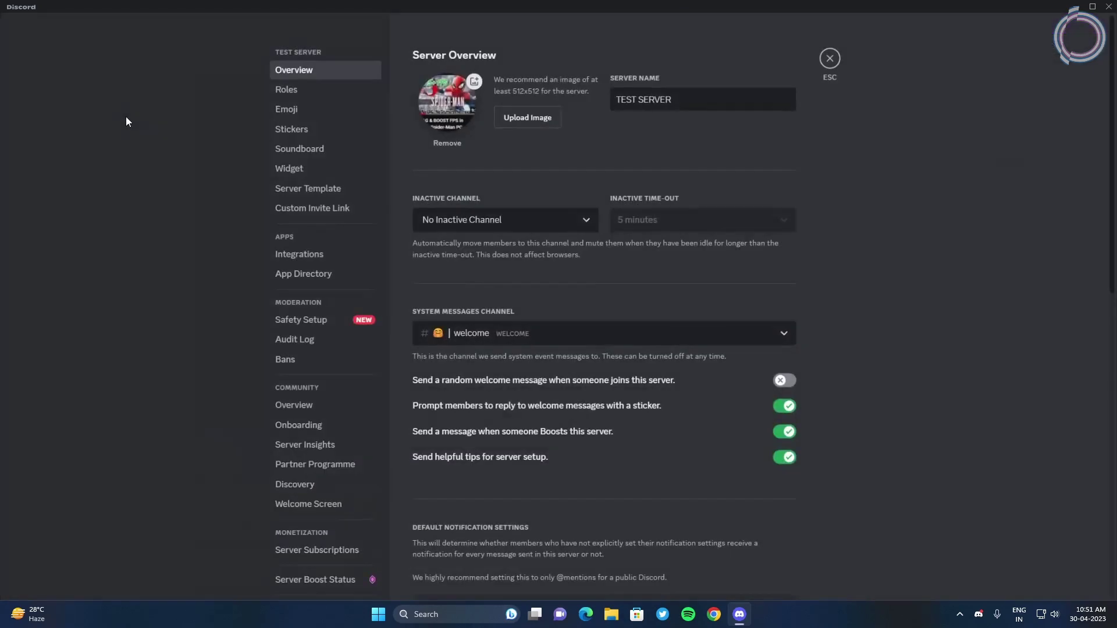
{"action": "left_click", "coordinate": [285, 90]}
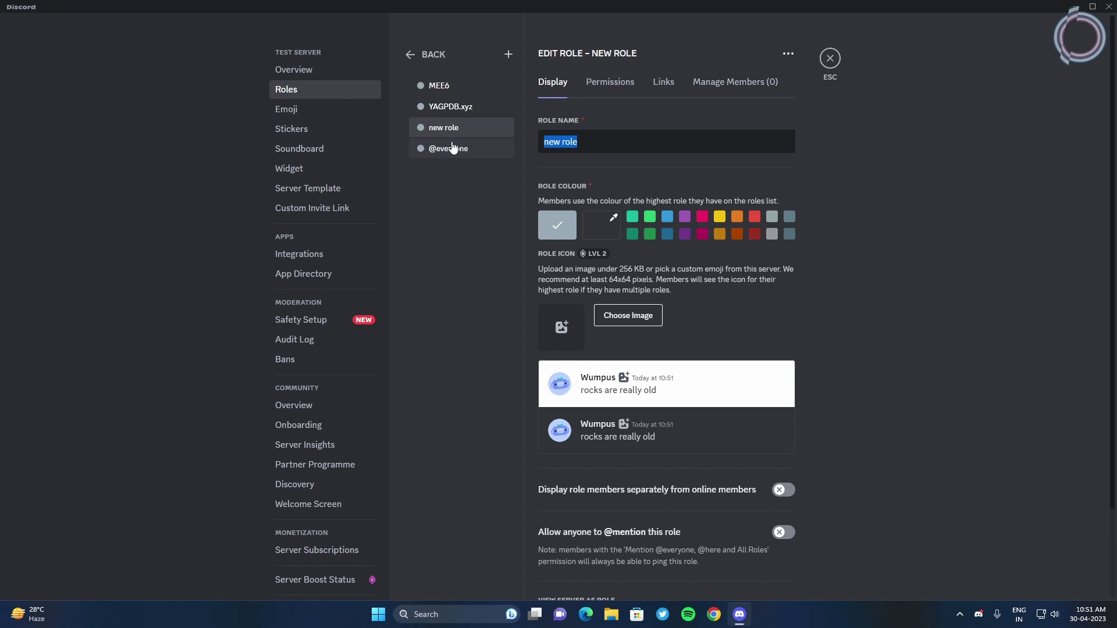
Create a yellow Tier 1 role and display its members separately from online members.
{"action": "type", "text": "Tier 1"}
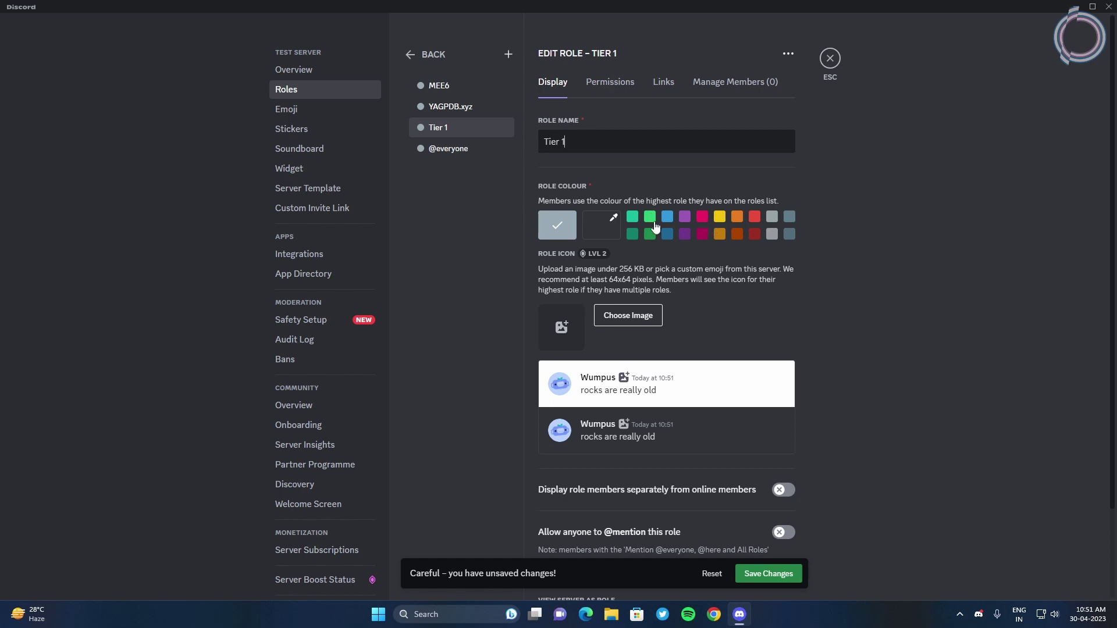
{"action": "left_click", "coordinate": [769, 573]}
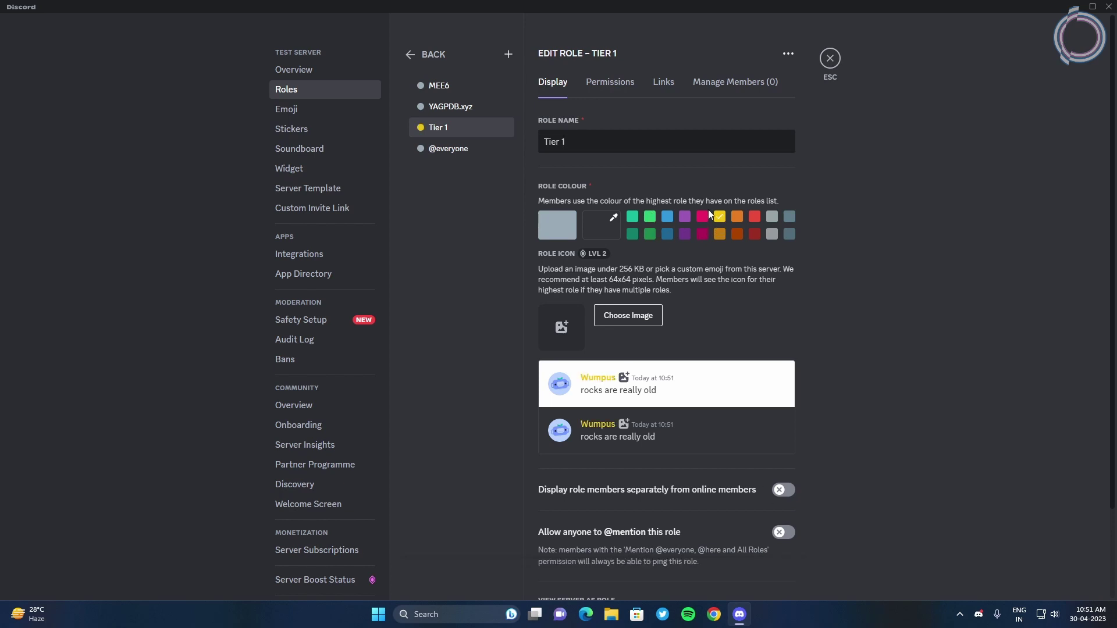
{"action": "left_click_drag", "start_coordinate": [1113, 136], "coordinate": [1068, 258]}
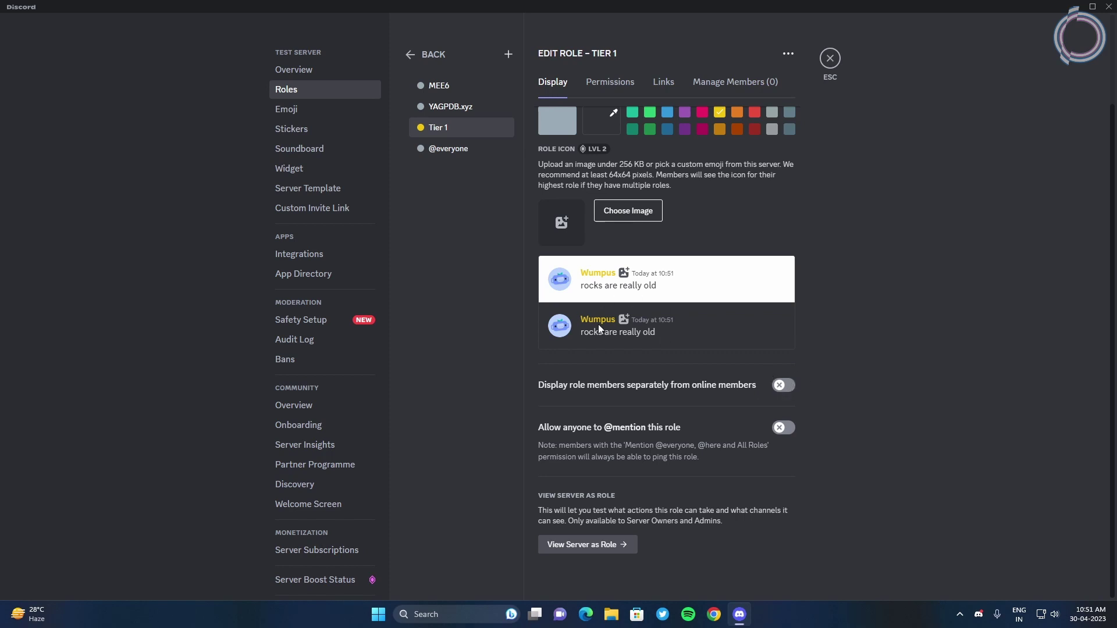
{"action": "left_click", "coordinate": [782, 386]}
Allow Tier 1 to view channels and read message history, and save.
{"action": "left_click", "coordinate": [609, 83]}
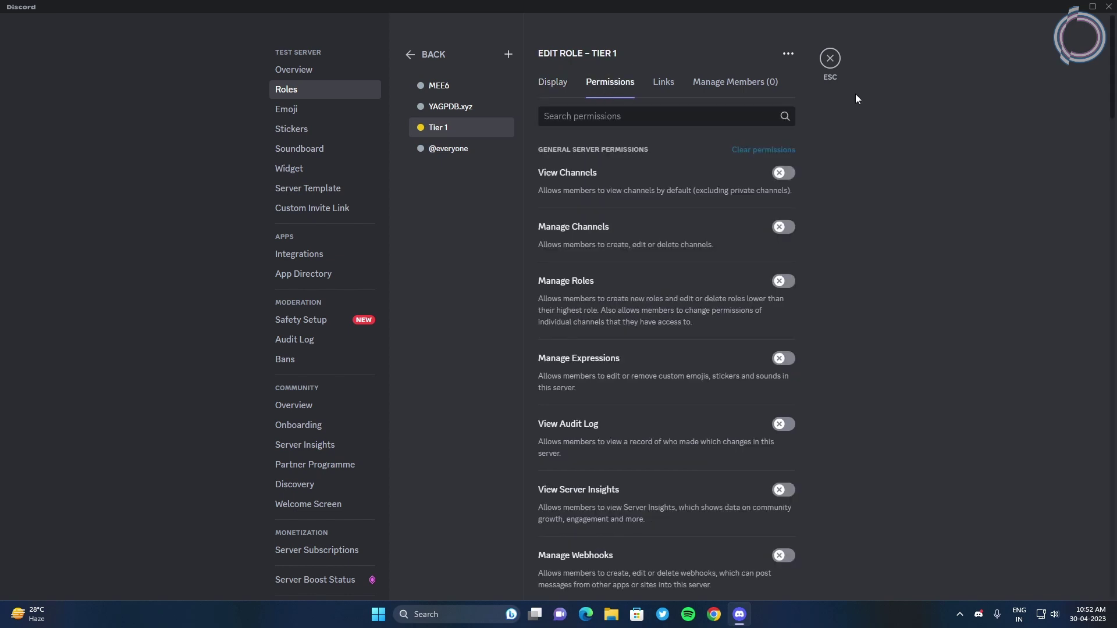
{"action": "left_click", "coordinate": [783, 174]}
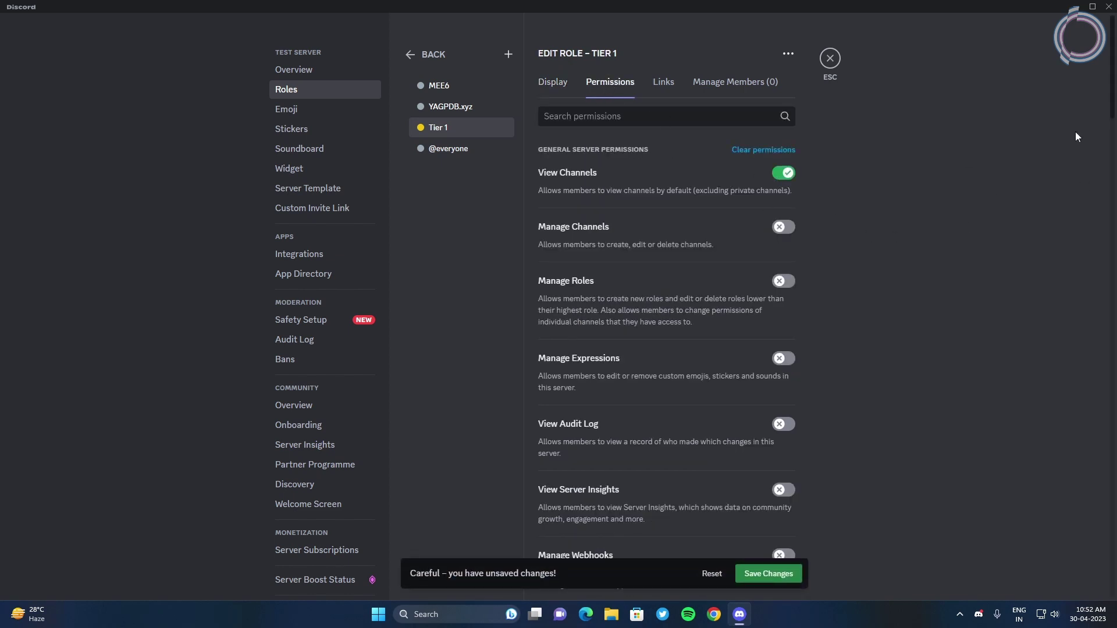
{"action": "left_click_drag", "start_coordinate": [1108, 106], "coordinate": [1108, 356]}
{"action": "scroll", "coordinate": [1108, 356], "scroll_direction": "down", "scroll_amount": 10}
{"action": "scroll", "coordinate": [667, 349], "scroll_direction": "up", "scroll_amount": 10}
{"action": "left_click", "coordinate": [784, 503]}
{"action": "left_click", "coordinate": [768, 573]}
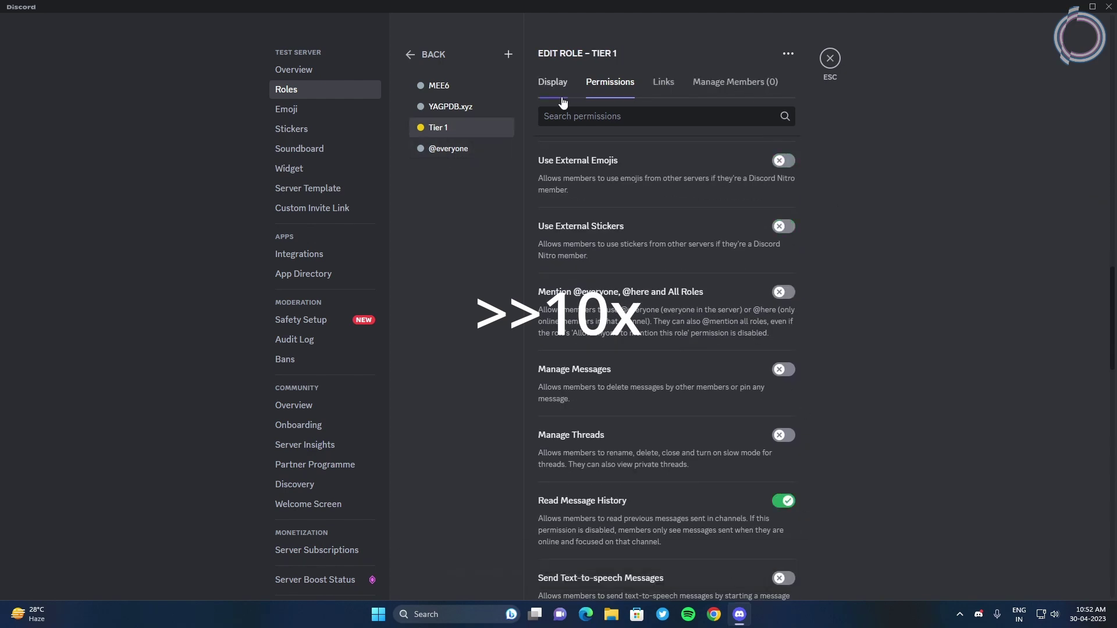
Add a new role named Tier 5 with a green colour and save it.
{"action": "left_click", "coordinate": [507, 55]}
{"action": "triple_click", "coordinate": [559, 142]}
{"action": "type", "text": "Tier 5"}
{"action": "left_click", "coordinate": [650, 217]}
{"action": "left_click", "coordinate": [767, 574]}
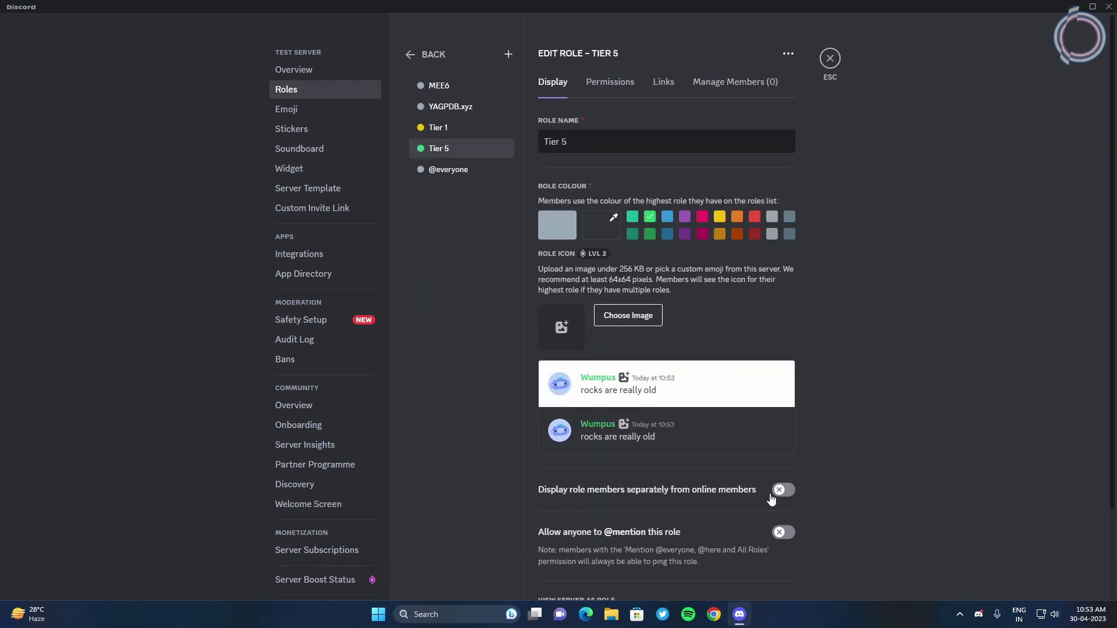
Enable the Embed Links, Attach Files and Use Activities permissions, and save.
{"action": "left_click", "coordinate": [609, 82]}
{"action": "scroll", "coordinate": [667, 349], "scroll_direction": "down", "scroll_amount": 5}
{"action": "left_click", "coordinate": [783, 298]}
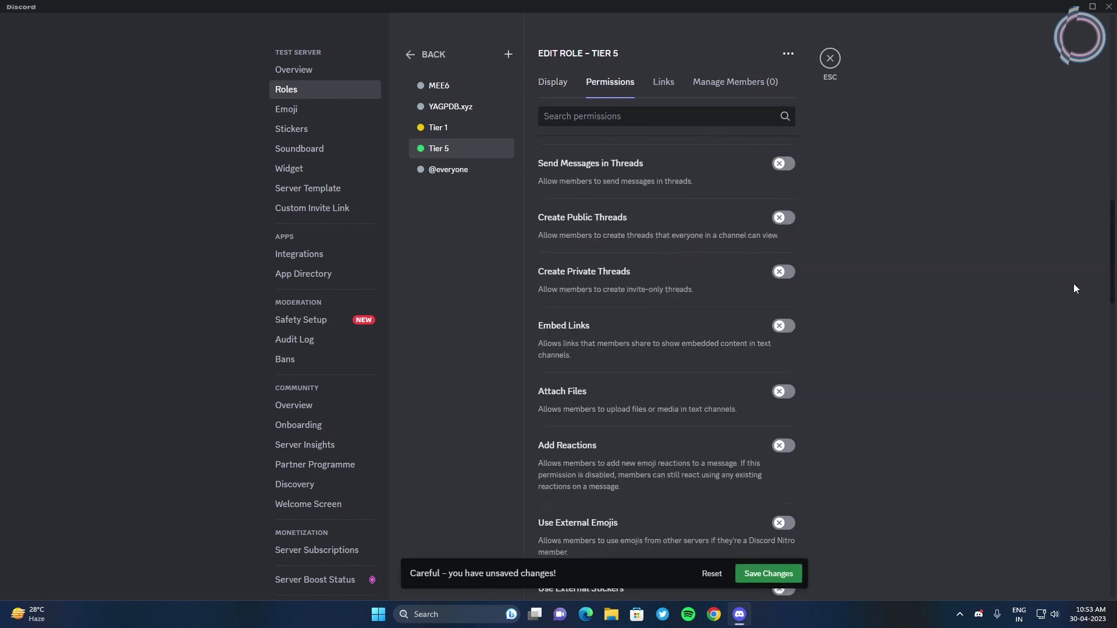
{"action": "left_click", "coordinate": [783, 364]}
{"action": "scroll", "coordinate": [785, 418], "scroll_direction": "down", "scroll_amount": 10}
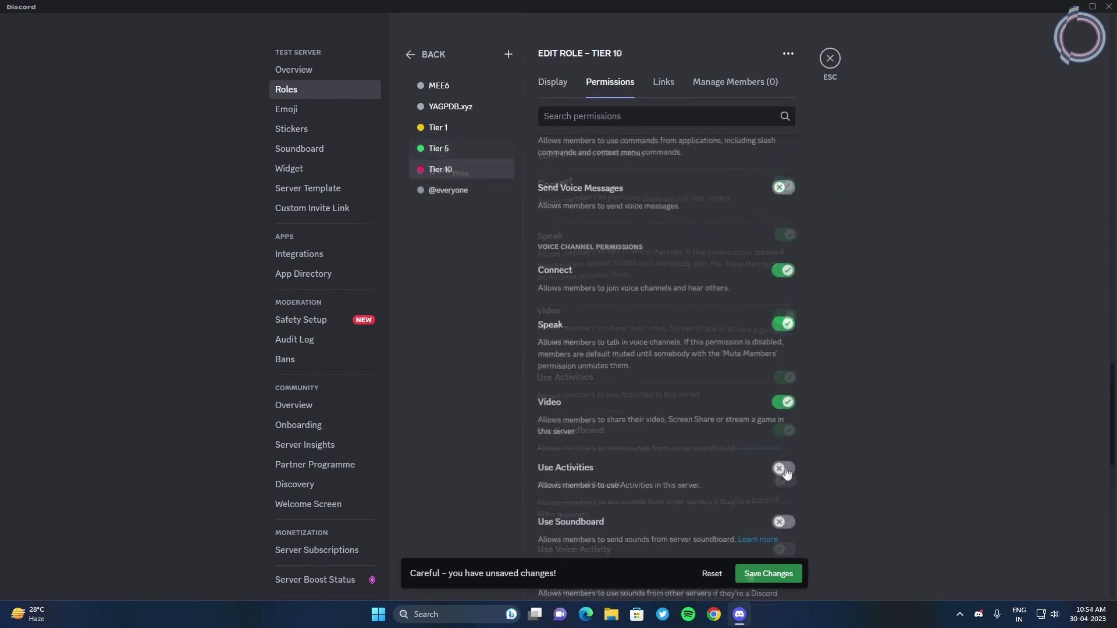
{"action": "left_click", "coordinate": [784, 468]}
{"action": "left_click", "coordinate": [771, 572]}
Close settings and give Tier 1 to the offline member and the MEE6 bot.
{"action": "left_click", "coordinate": [829, 58]}
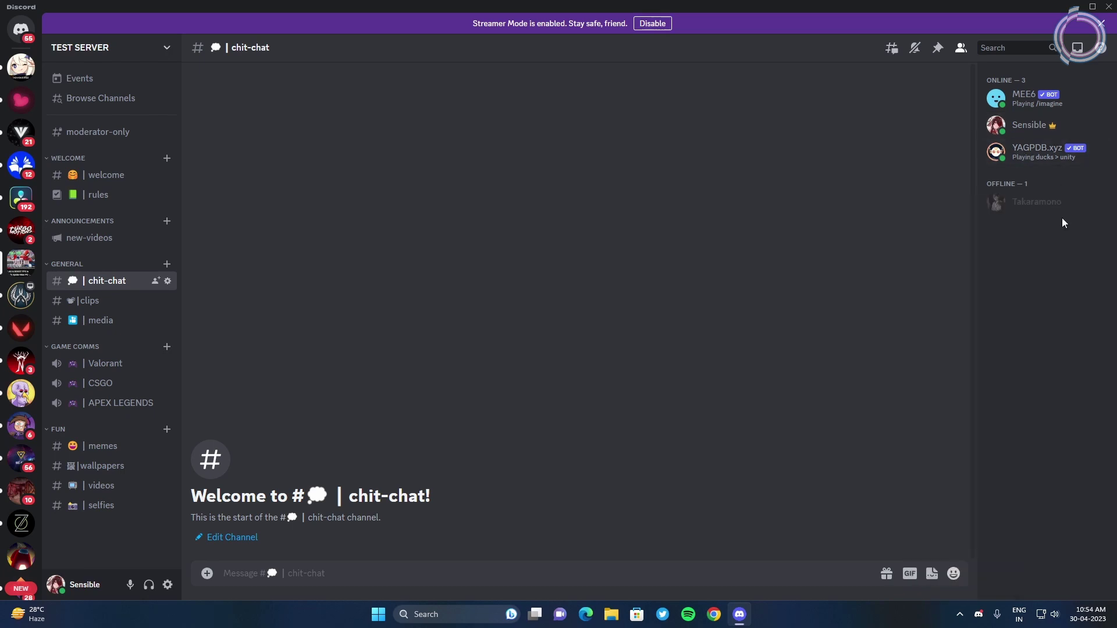
{"action": "right_click", "coordinate": [1017, 210]}
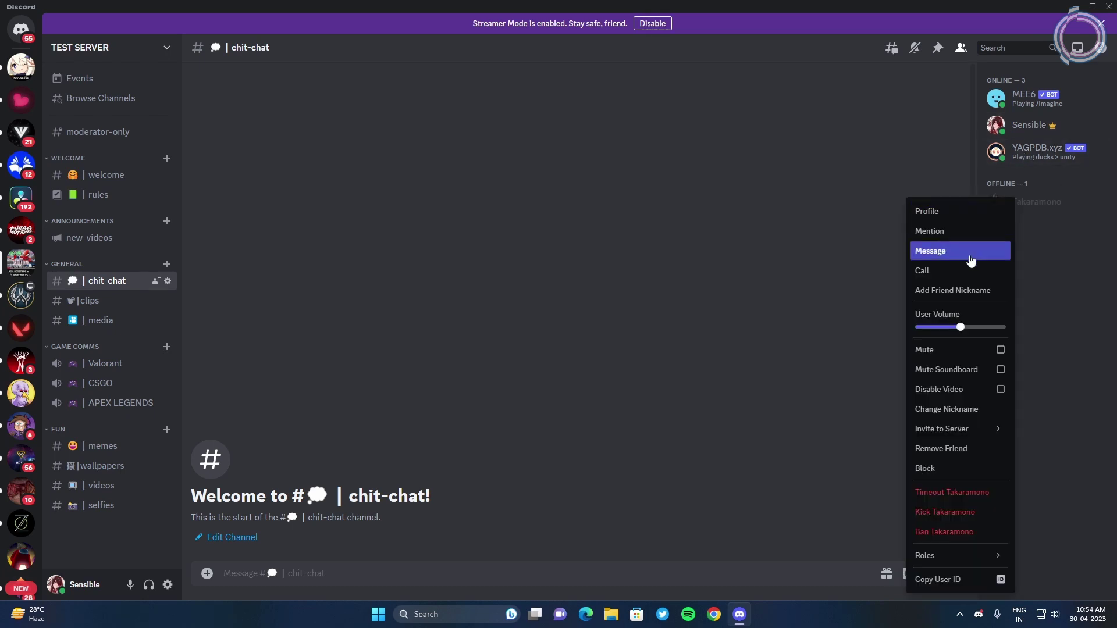
{"action": "mouse_move", "coordinate": [935, 556]}
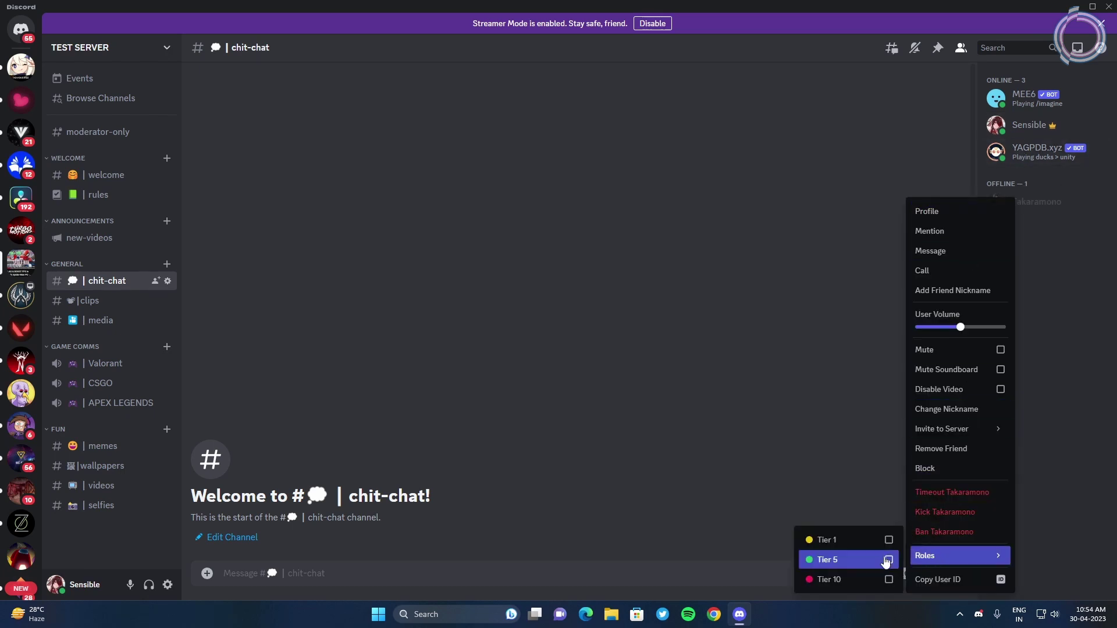
{"action": "left_click", "coordinate": [1057, 366]}
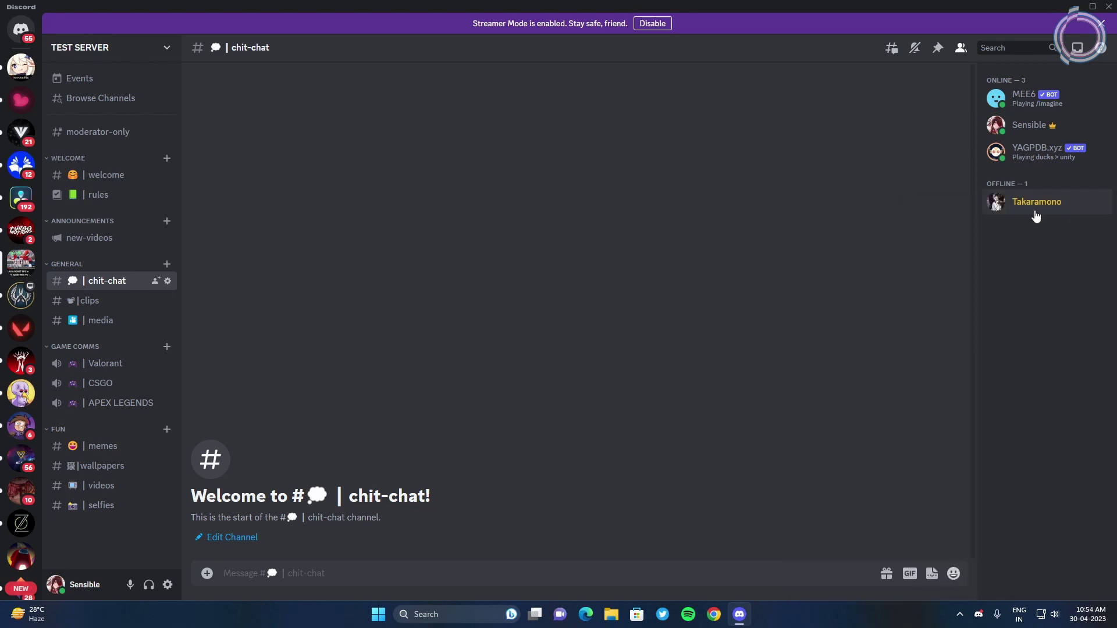
{"action": "right_click", "coordinate": [1019, 107]}
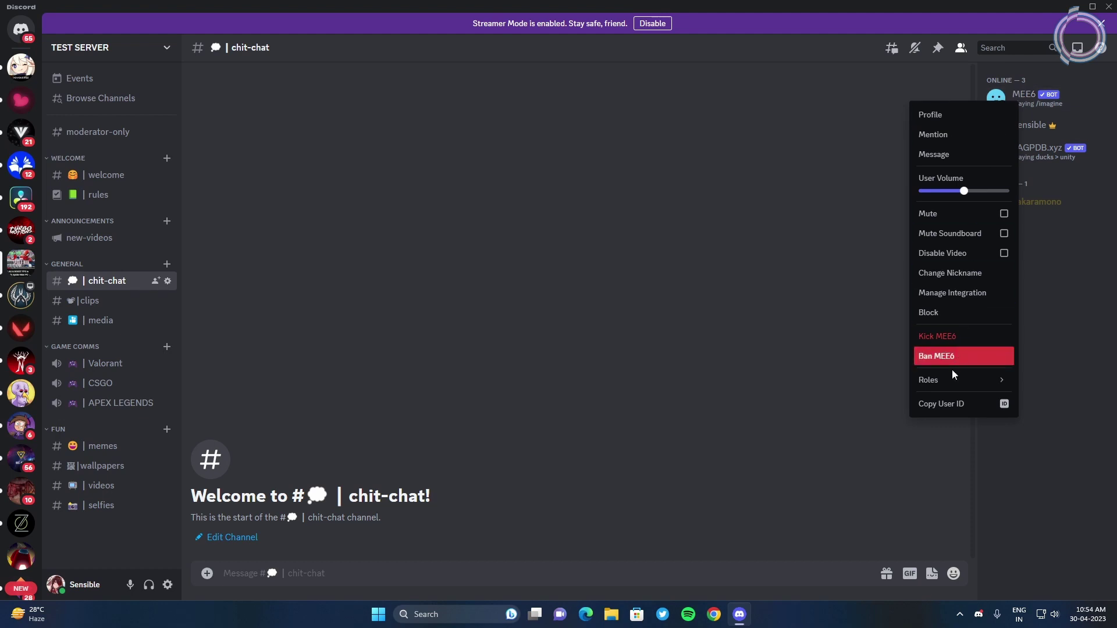
{"action": "mouse_move", "coordinate": [950, 381]}
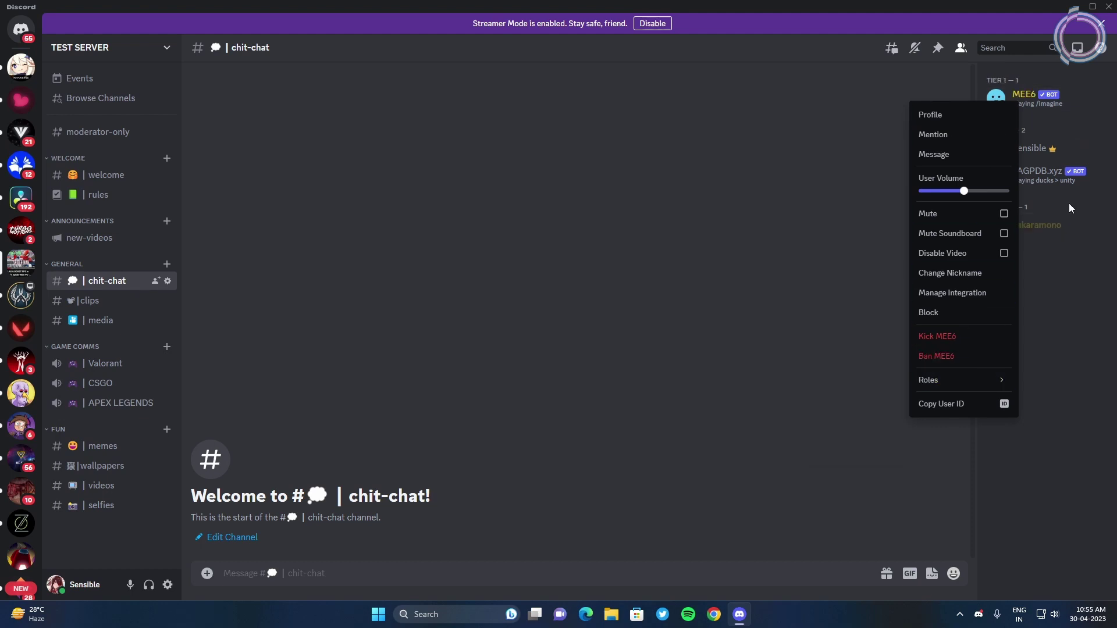
{"action": "left_click", "coordinate": [1069, 313]}
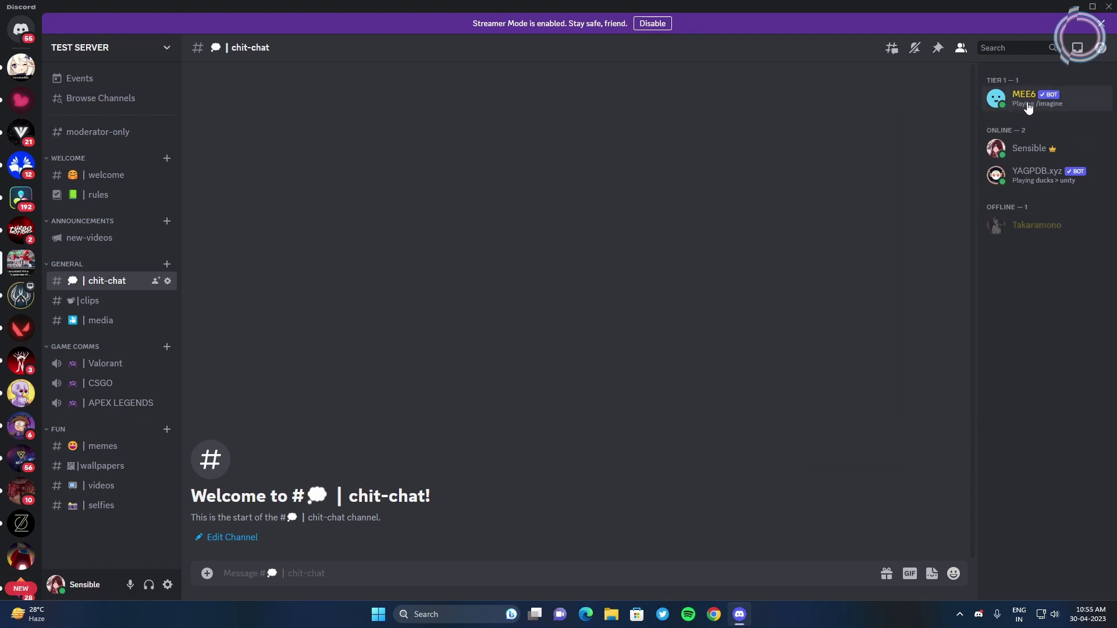
Give the server owner the green Tier 5 role.
{"action": "right_click", "coordinate": [1008, 150]}
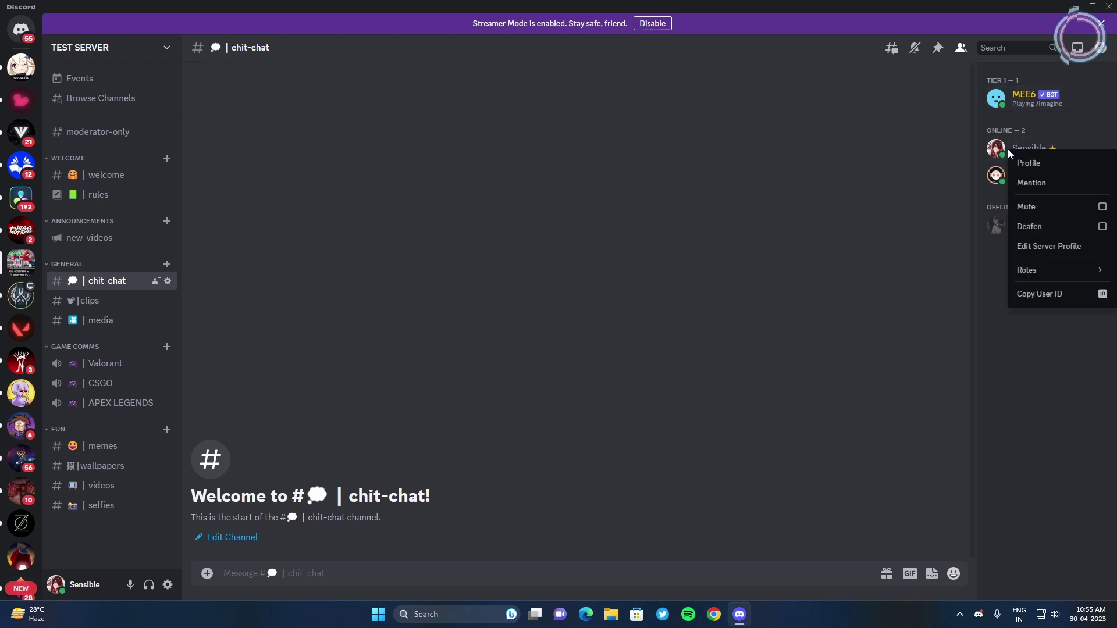
{"action": "mouse_move", "coordinate": [1037, 270]}
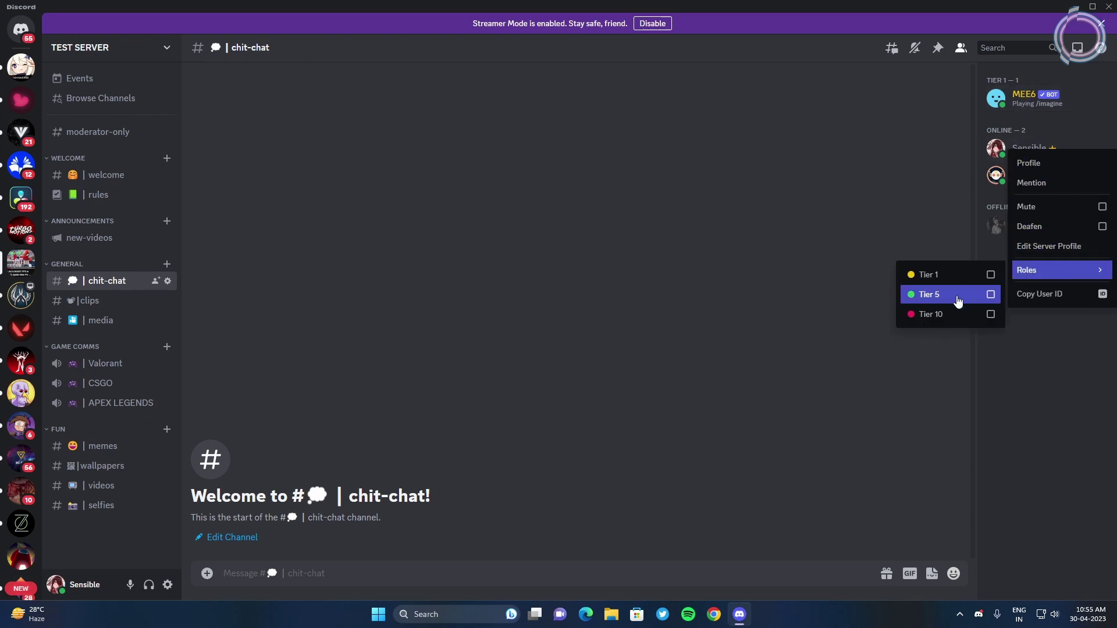
{"action": "left_click", "coordinate": [980, 304]}
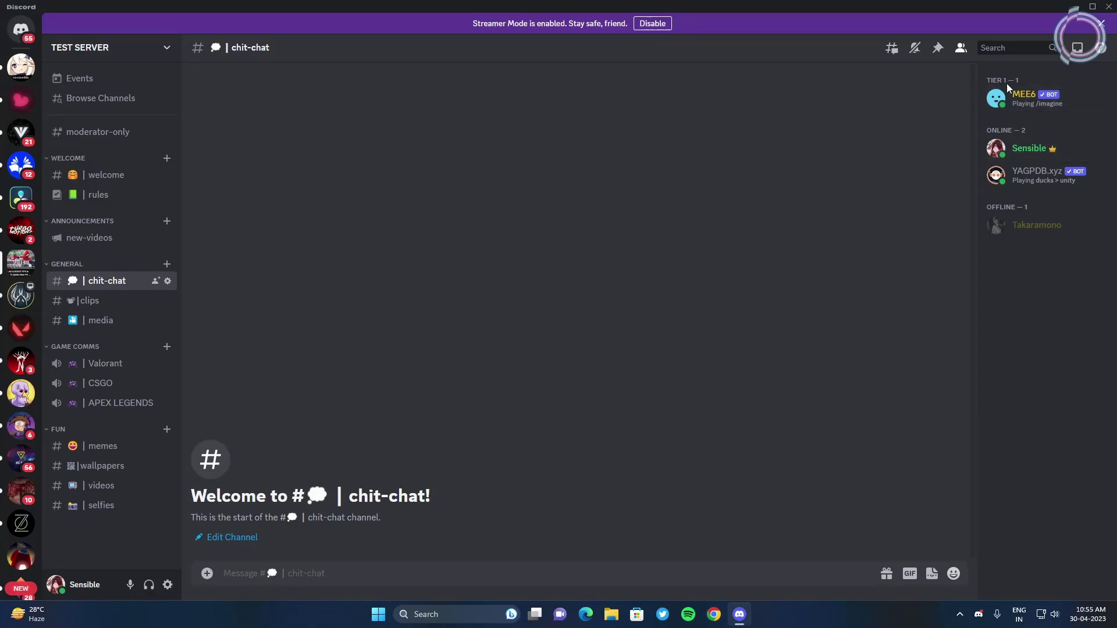
Look over the Tier 5 role's settings, then check that your own profile shows Tier 5.
{"action": "left_click", "coordinate": [167, 48]}
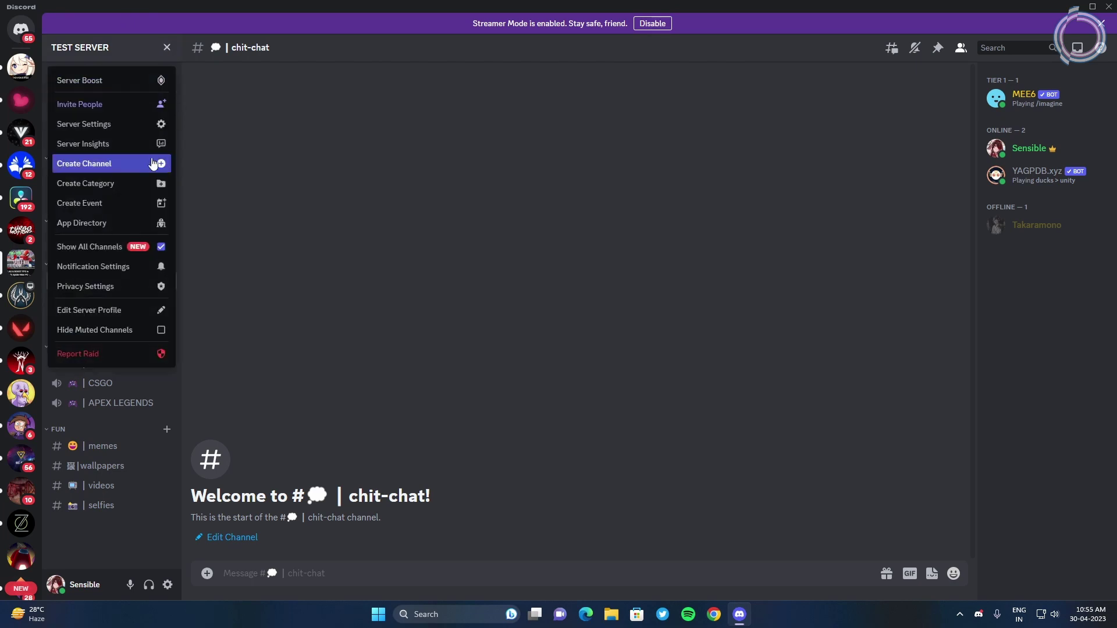
{"action": "left_click", "coordinate": [125, 124]}
{"action": "left_click", "coordinate": [286, 89]}
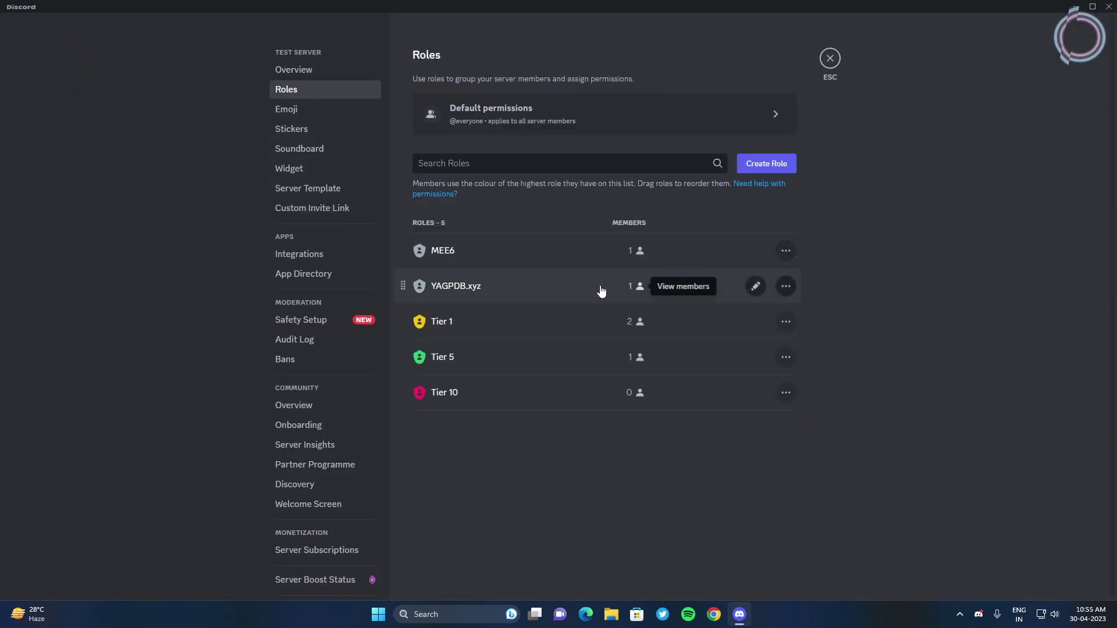
{"action": "left_click", "coordinate": [755, 357]}
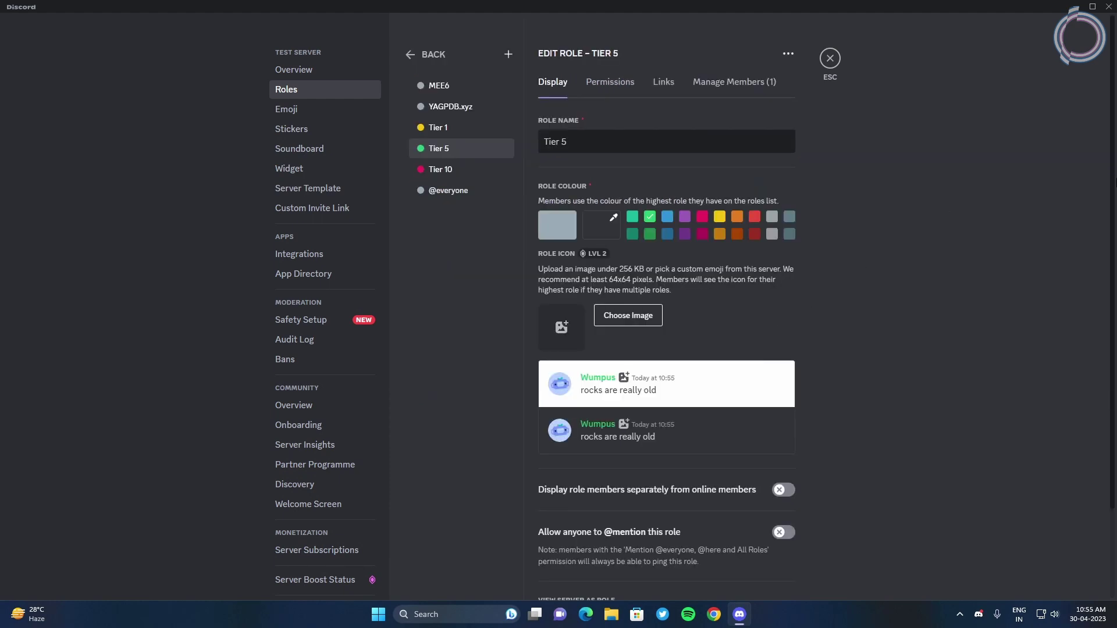
{"action": "scroll", "coordinate": [1107, 231], "scroll_direction": "down", "scroll_amount": 1}
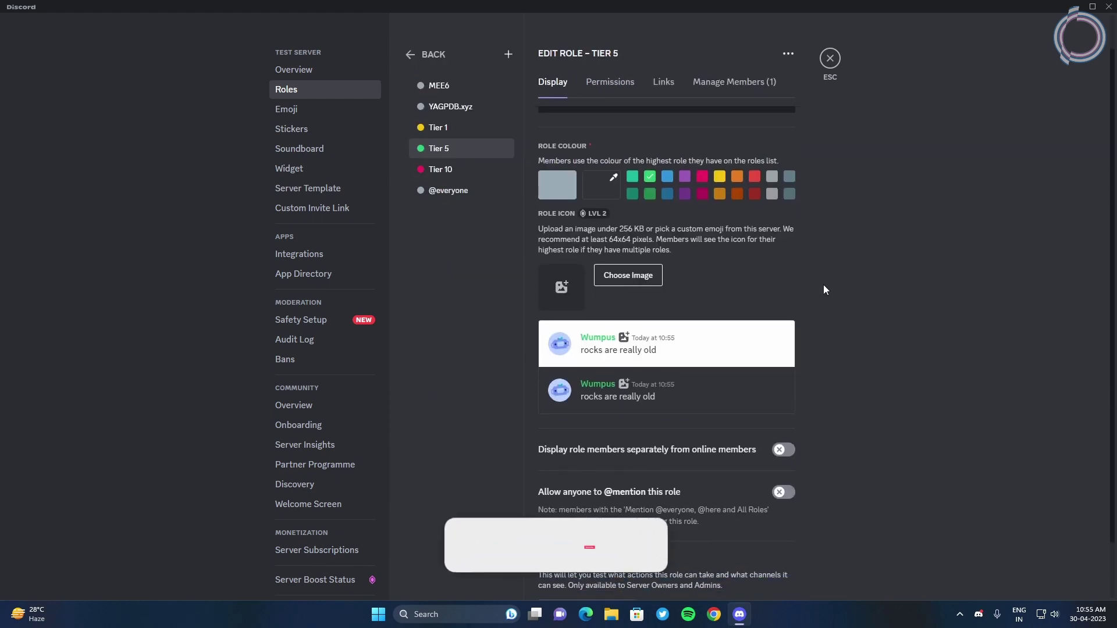
{"action": "left_click", "coordinate": [830, 58]}
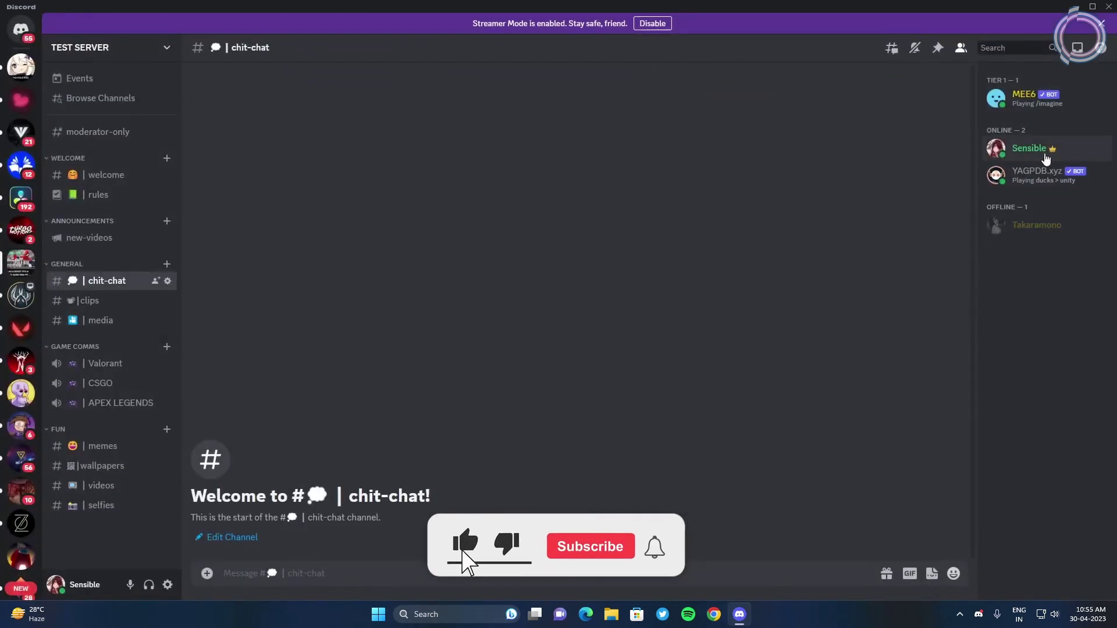
{"action": "left_click", "coordinate": [1027, 149]}
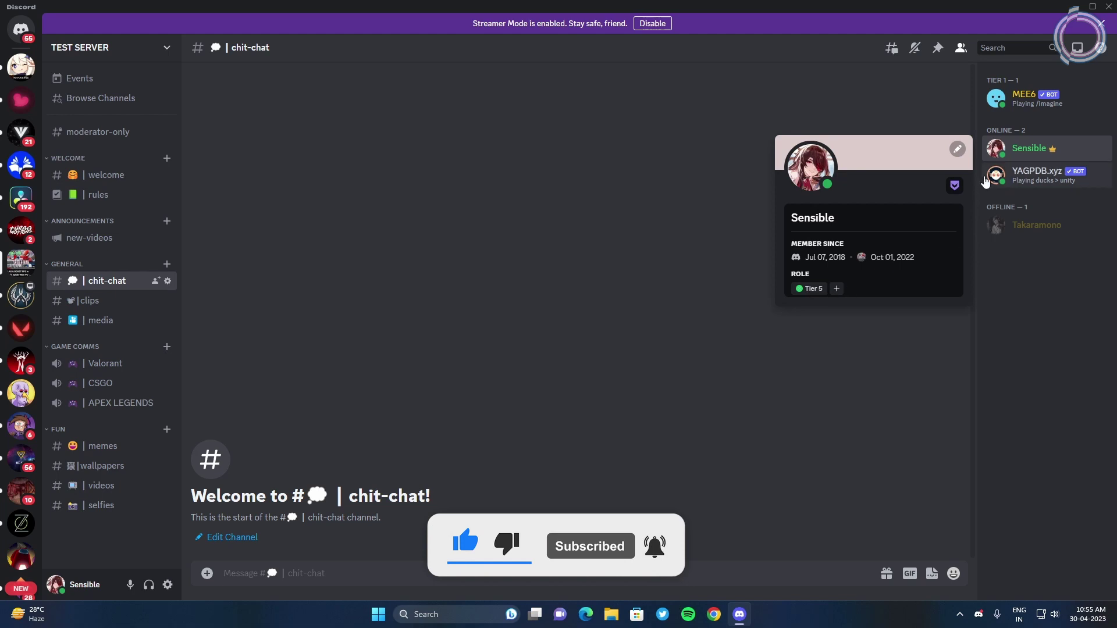
Turn on 'Display role members separately' for Tier 5, save, then select Tier 10.
{"action": "left_click", "coordinate": [997, 166]}
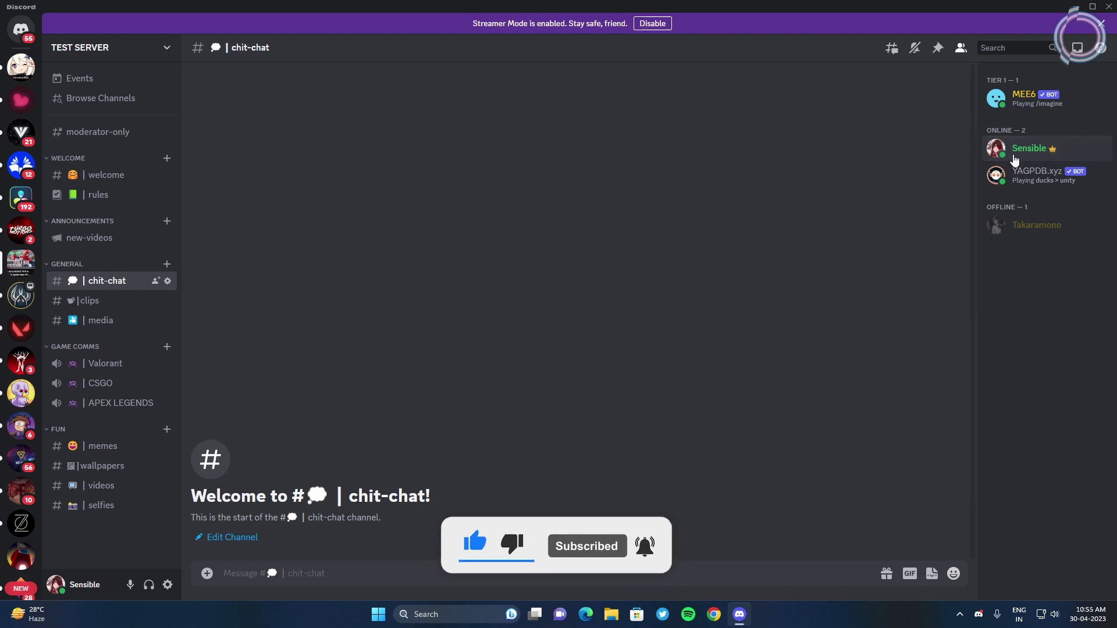
{"action": "left_click", "coordinate": [169, 54]}
{"action": "left_click", "coordinate": [134, 122]}
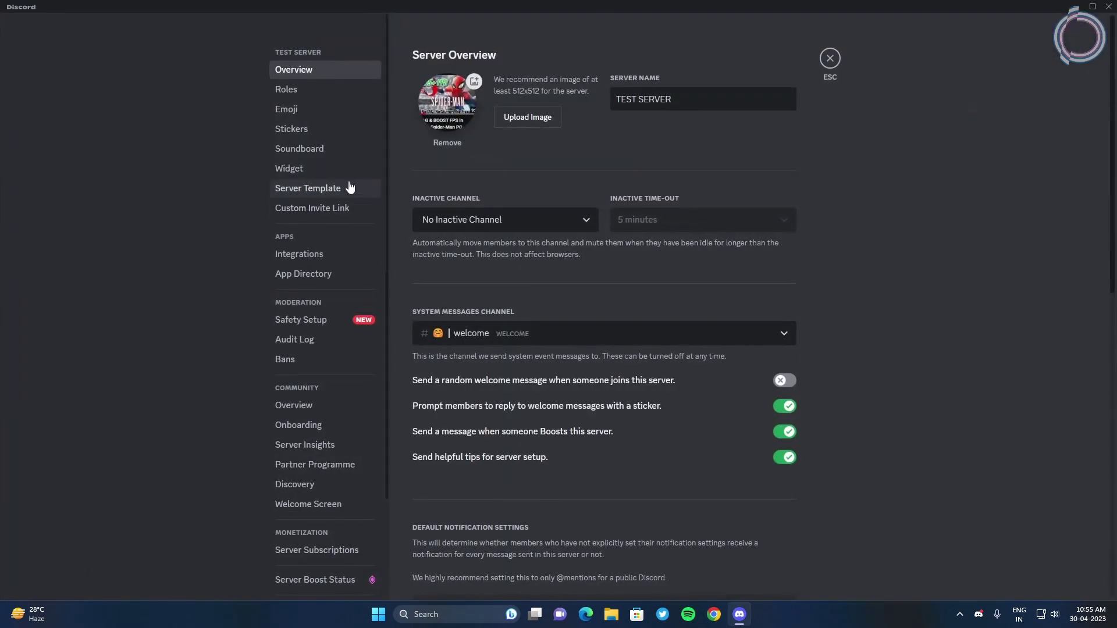
{"action": "left_click", "coordinate": [306, 91]}
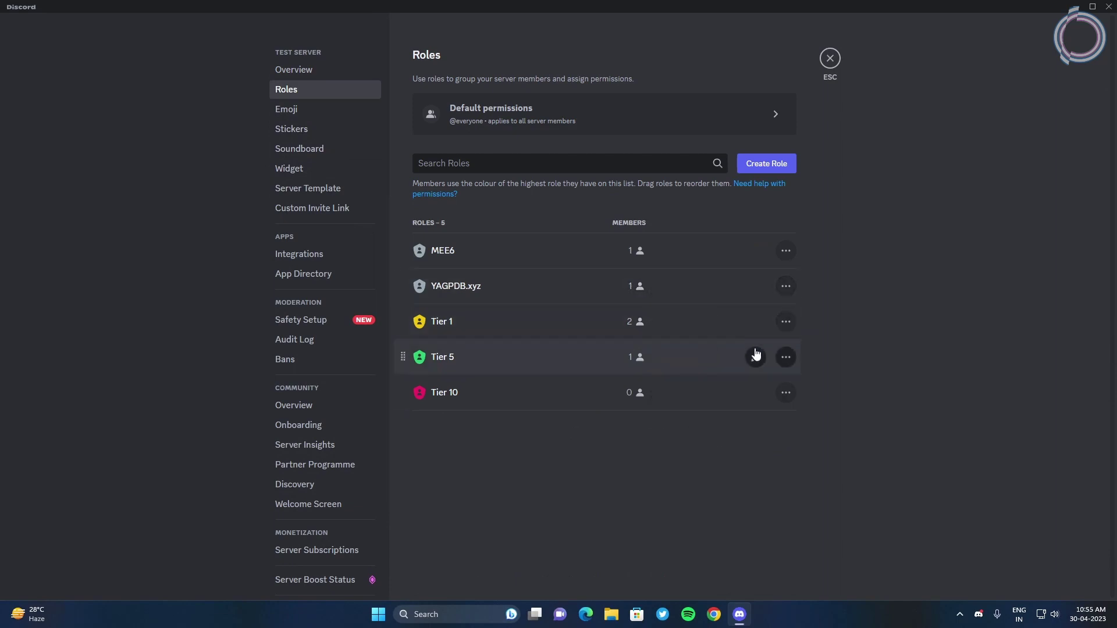
{"action": "left_click", "coordinate": [756, 358]}
{"action": "left_click", "coordinate": [783, 490]}
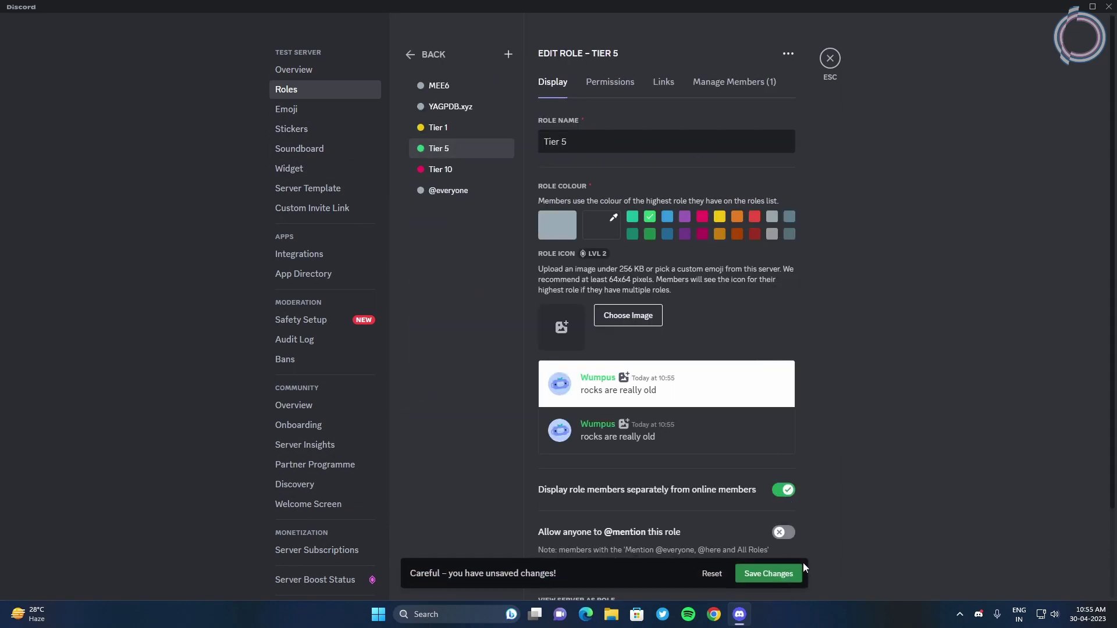
{"action": "left_click", "coordinate": [768, 573]}
{"action": "left_click", "coordinate": [459, 170]}
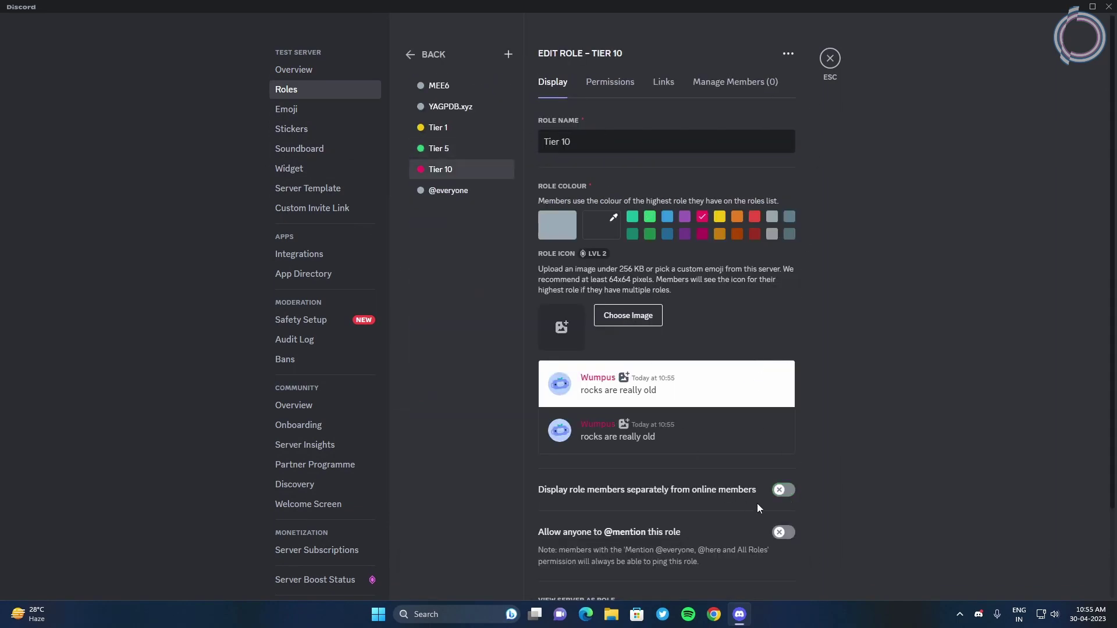
Show Tier 10 members as a separate group, save, and review your own roles.
{"action": "left_click", "coordinate": [783, 489]}
{"action": "left_click", "coordinate": [769, 574]}
{"action": "left_click", "coordinate": [830, 58]}
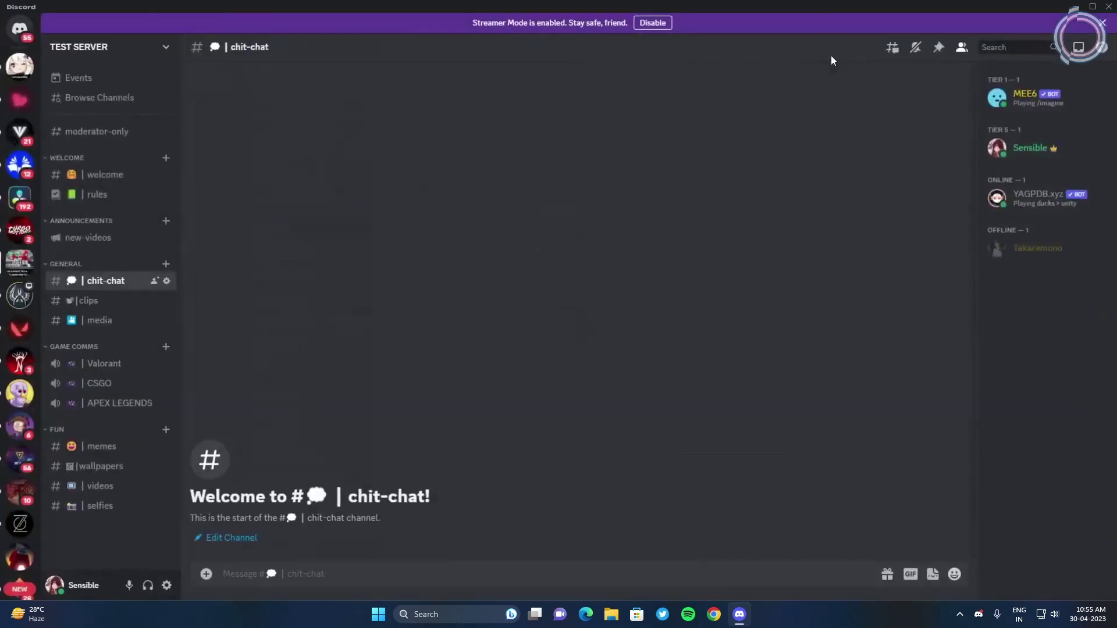
{"action": "right_click", "coordinate": [1027, 149]}
{"action": "mouse_move", "coordinate": [960, 271]}
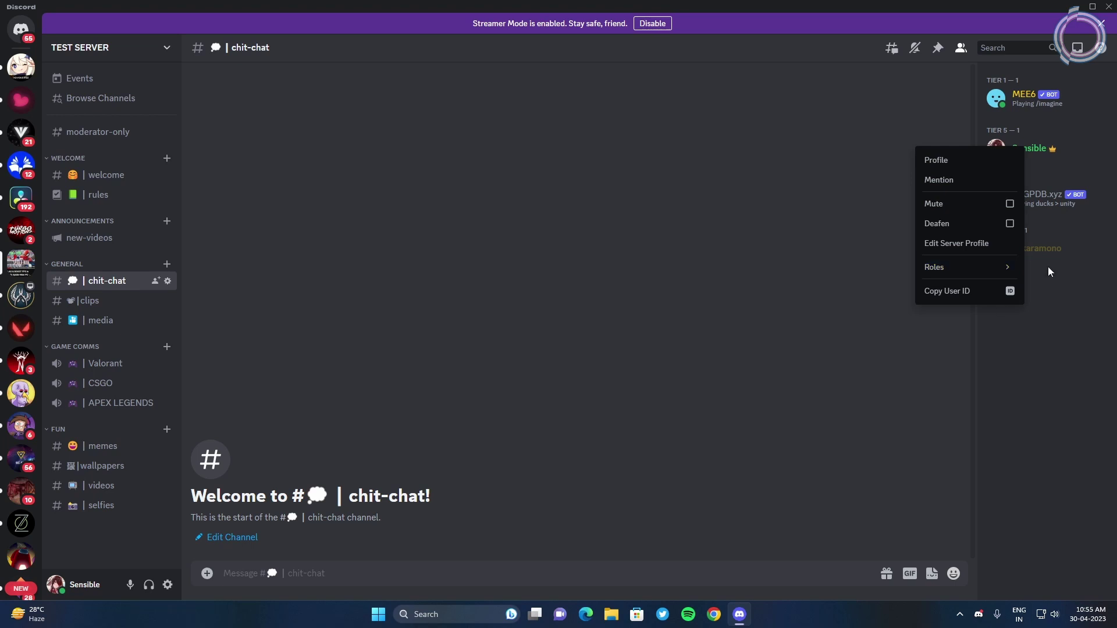
{"action": "left_click", "coordinate": [1057, 347]}
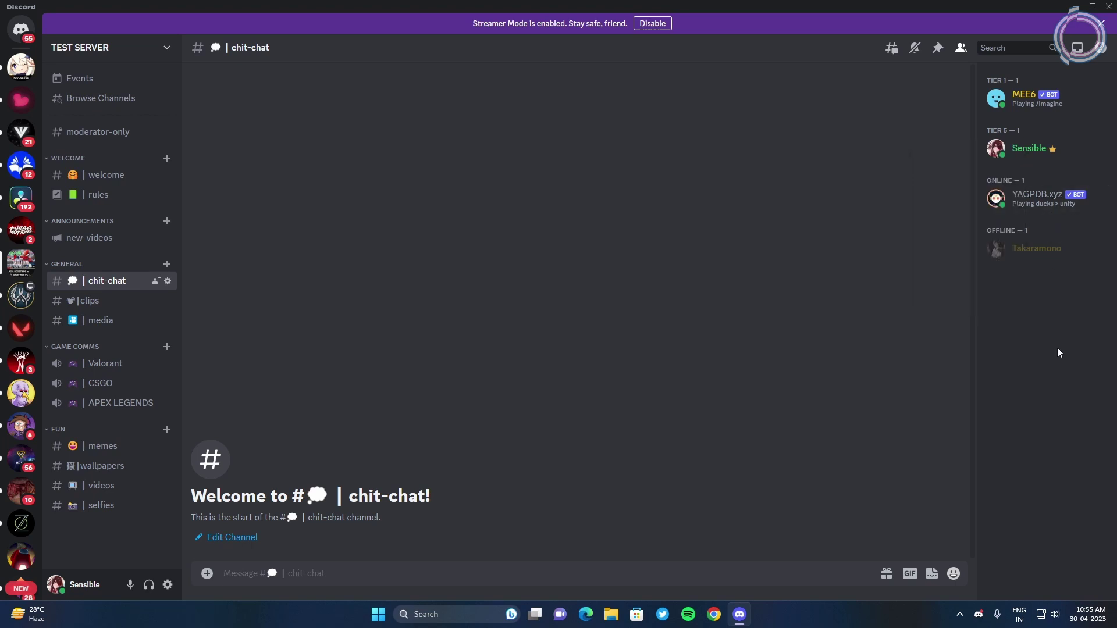
{"action": "right_click", "coordinate": [1028, 148]}
{"action": "mouse_move", "coordinate": [962, 275]}
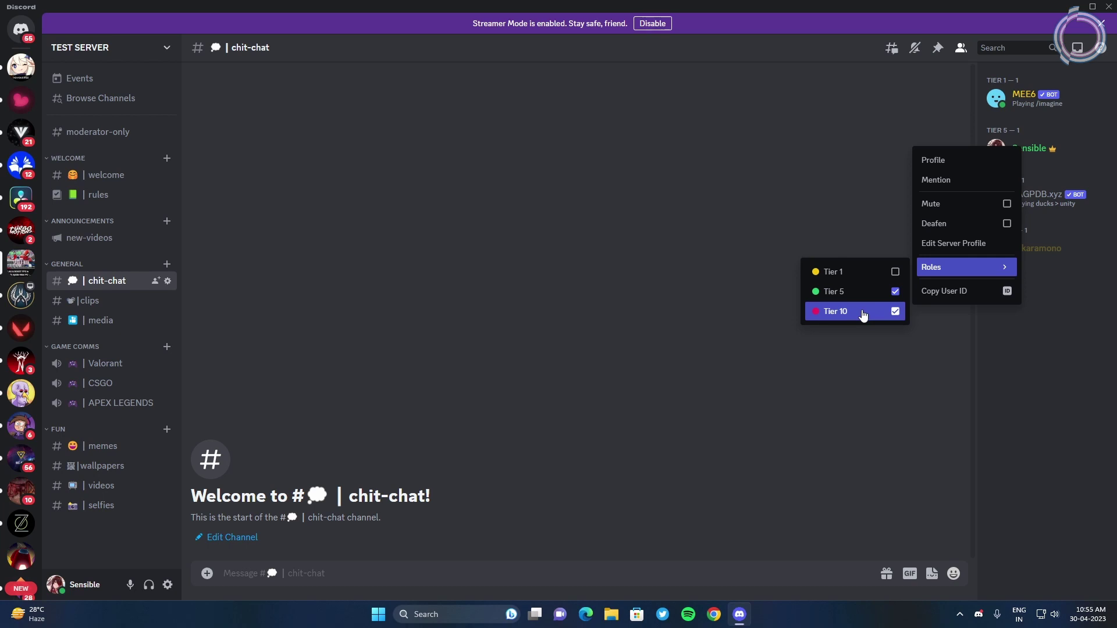
{"action": "left_click", "coordinate": [1009, 311]}
Give YAGPDB.xyz the Tier 5 role.
{"action": "right_click", "coordinate": [1040, 197]}
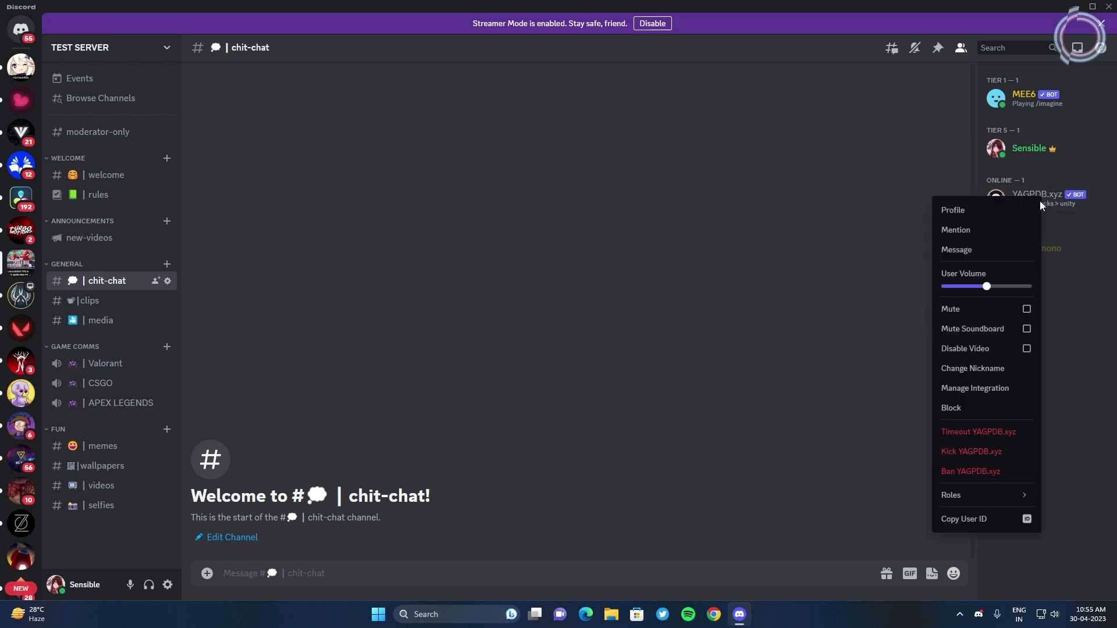
{"action": "mouse_move", "coordinate": [982, 502]}
{"action": "left_click", "coordinate": [867, 539]}
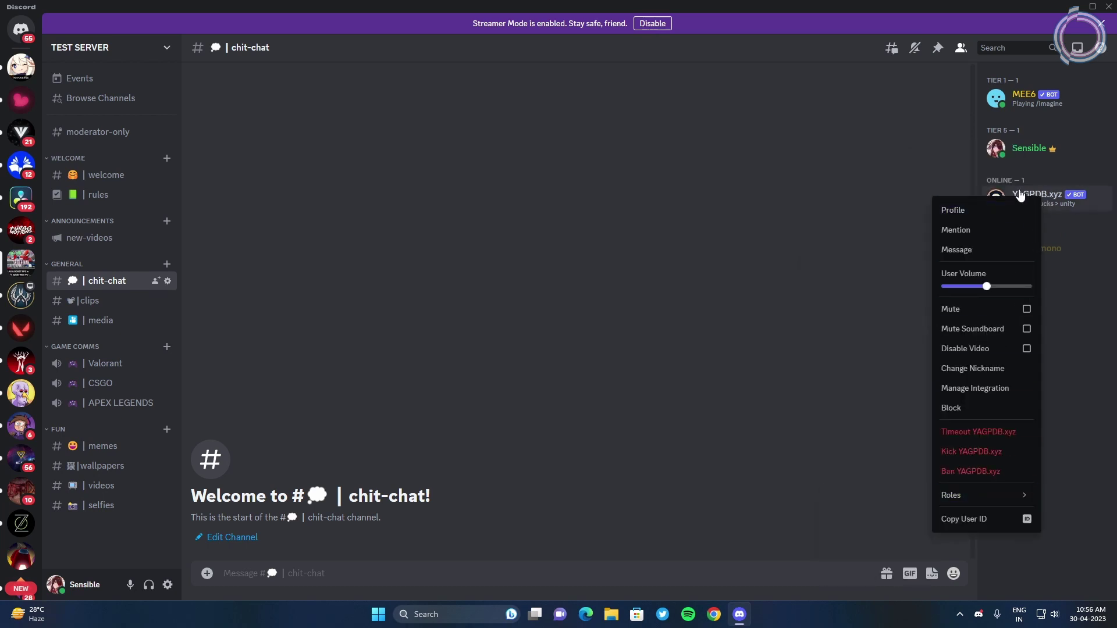
{"action": "left_click", "coordinate": [1045, 278]}
Remove Tier 5 from yourself, keeping the Tier 10 role.
{"action": "right_click", "coordinate": [1025, 156]}
{"action": "mouse_move", "coordinate": [960, 272]}
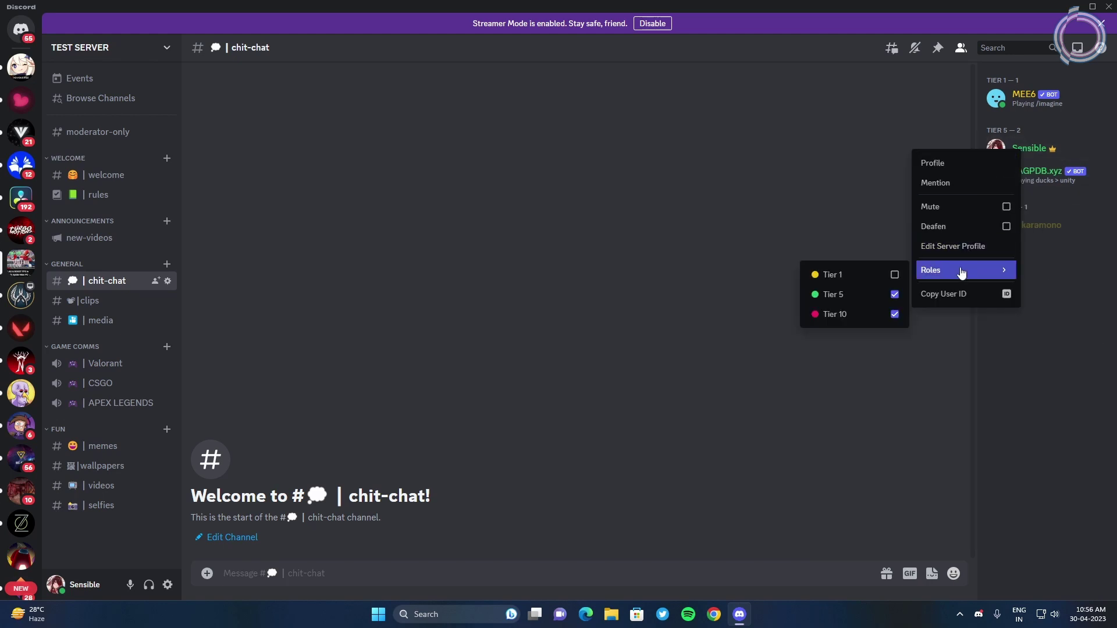
{"action": "left_click", "coordinate": [861, 294]}
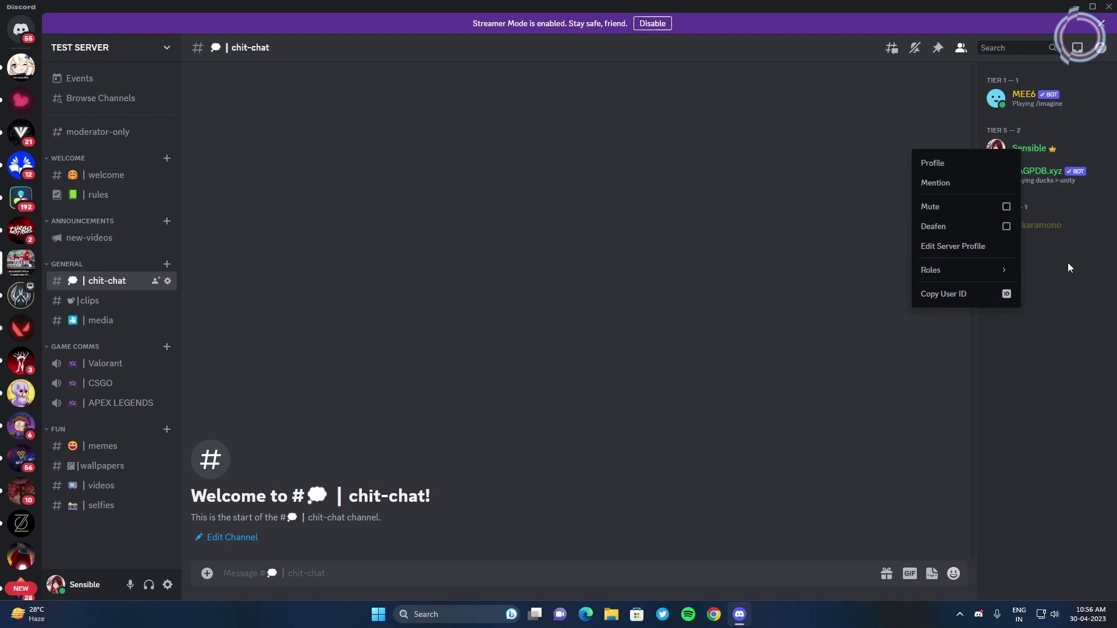
{"action": "left_click", "coordinate": [1077, 326]}
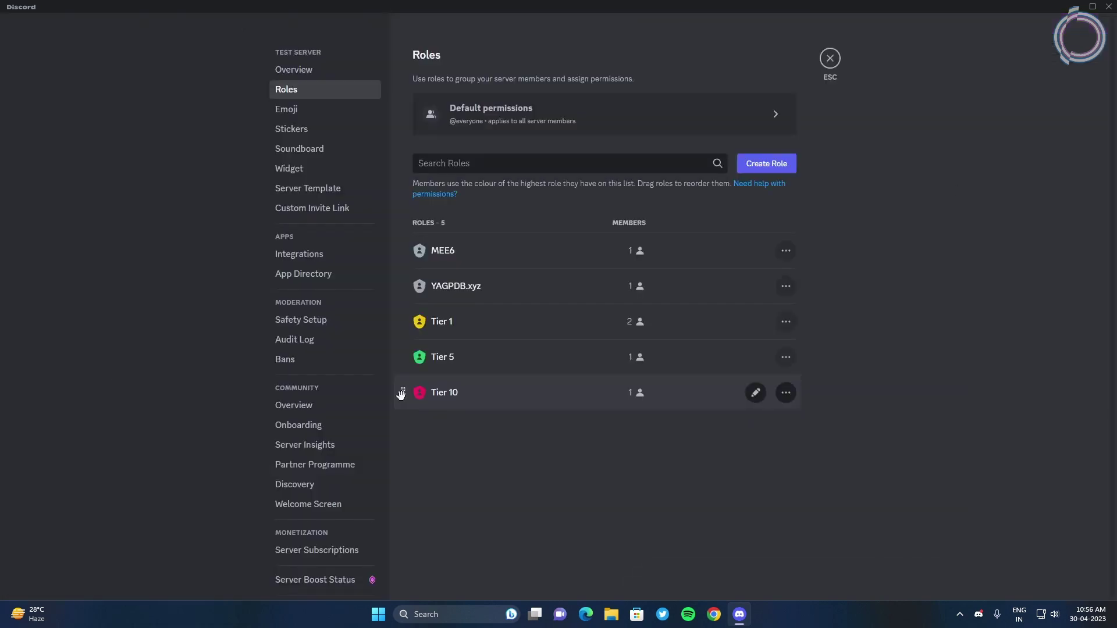
Order the roles Tier 10, Tier 5, Tier 1 above MEE6, save, and close settings.
{"action": "left_click_drag", "start_coordinate": [404, 391], "coordinate": [399, 244]}
{"action": "left_click_drag", "start_coordinate": [401, 391], "coordinate": [396, 294]}
{"action": "left_click_drag", "start_coordinate": [401, 386], "coordinate": [398, 319]}
{"action": "left_click", "coordinate": [779, 572]}
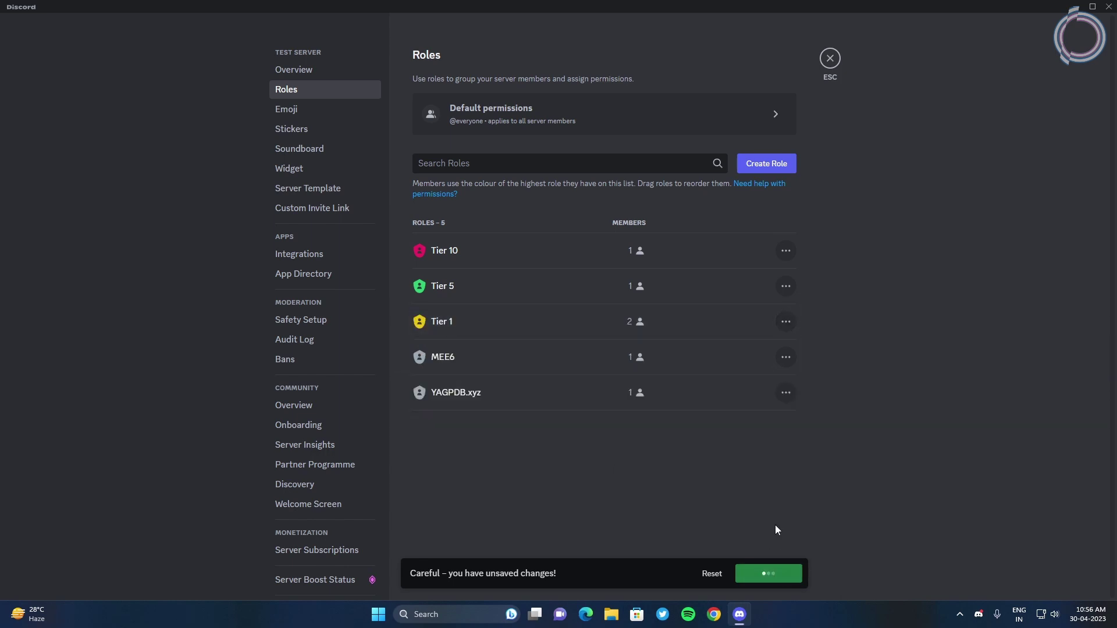
{"action": "left_click", "coordinate": [829, 58]}
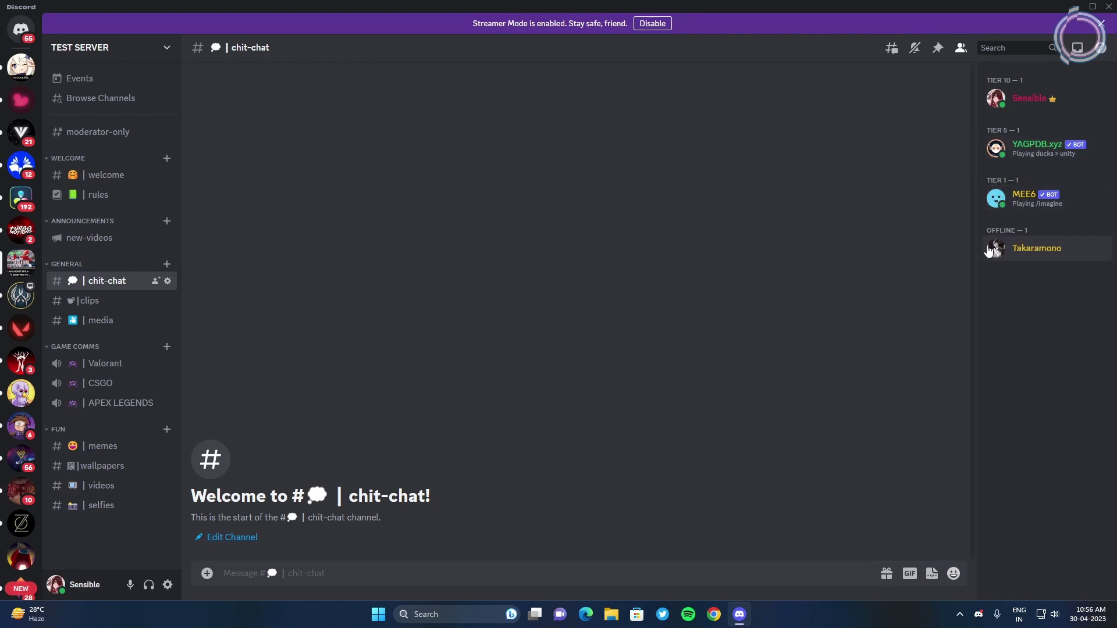
Check the role menus for YAGPDB.xyz and yourself without changing anything.
{"action": "right_click", "coordinate": [1014, 150]}
{"action": "left_click", "coordinate": [1014, 169]}
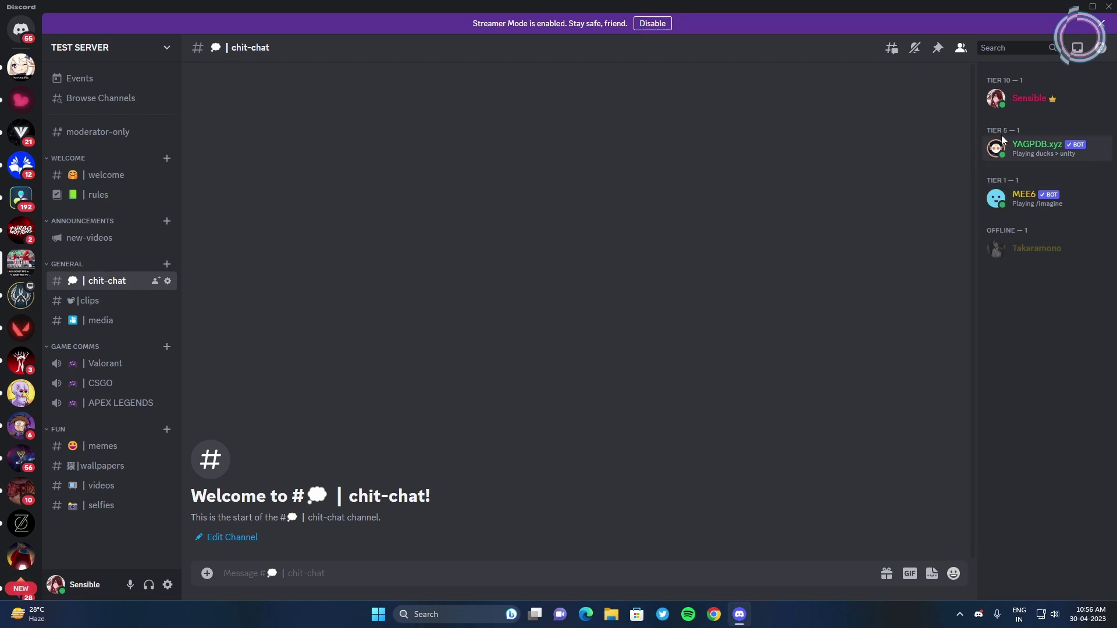
{"action": "right_click", "coordinate": [999, 104]}
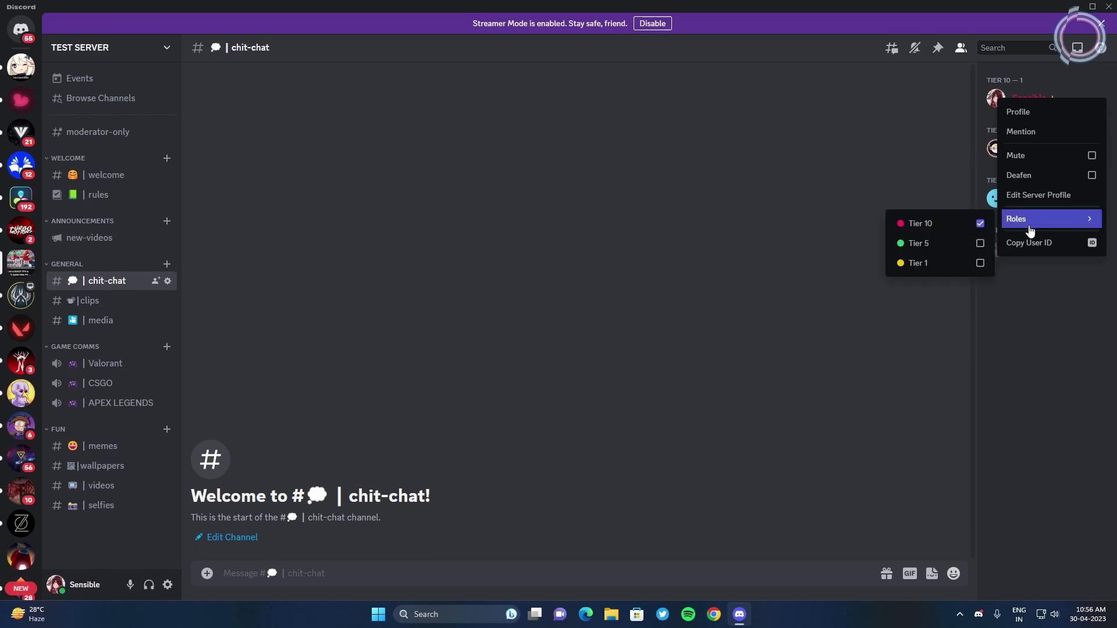
{"action": "left_click", "coordinate": [1047, 308]}
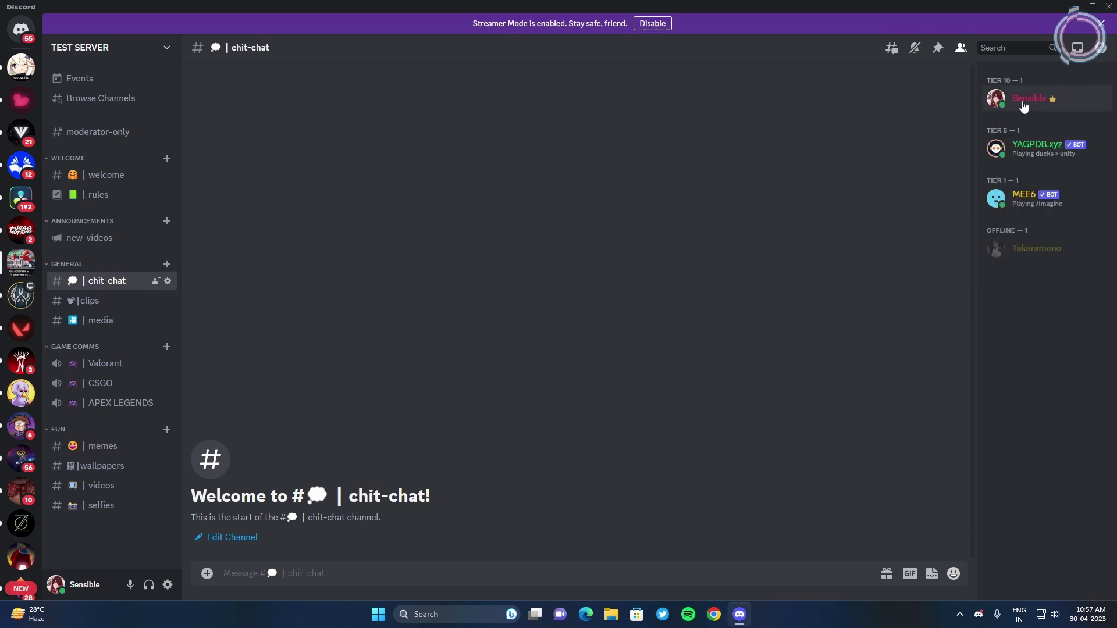
{"action": "right_click", "coordinate": [1027, 104]}
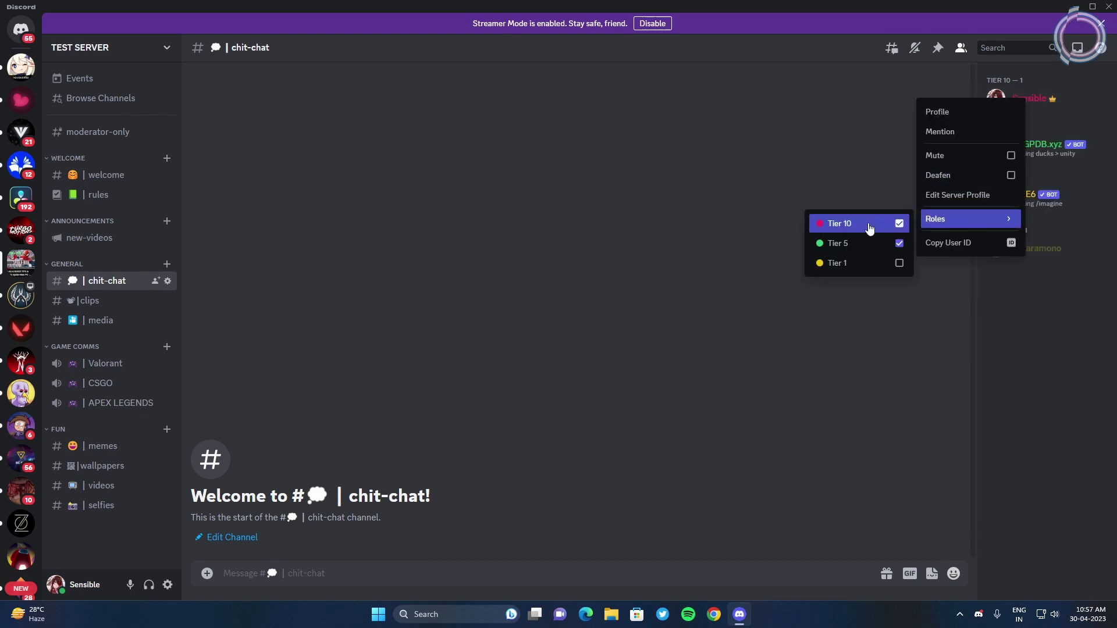
{"action": "left_click", "coordinate": [1107, 372]}
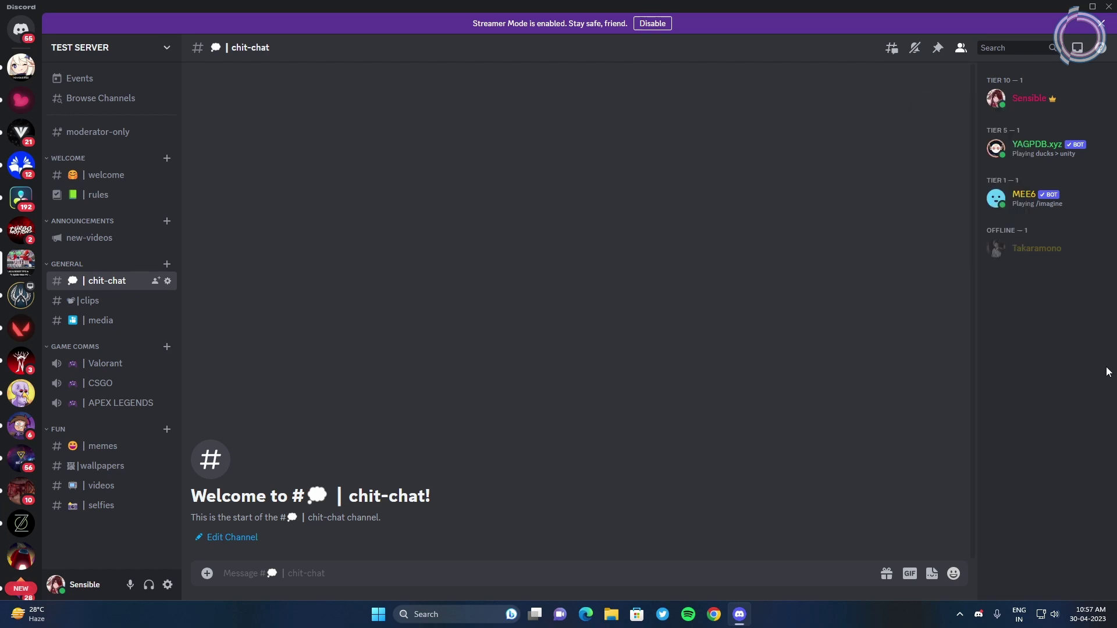
Add Tier 5 to MEE6 by mistake, then remove it so MEE6 keeps only Tier 1.
{"action": "right_click", "coordinate": [1001, 200]}
{"action": "mouse_move", "coordinate": [1026, 479]}
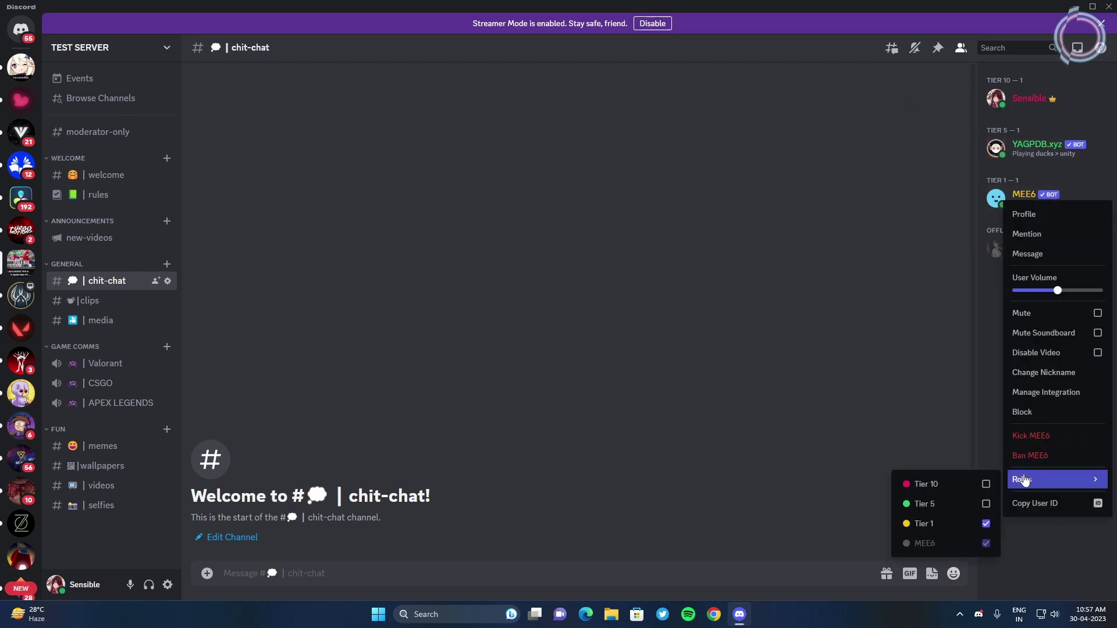
{"action": "left_click", "coordinate": [956, 505]}
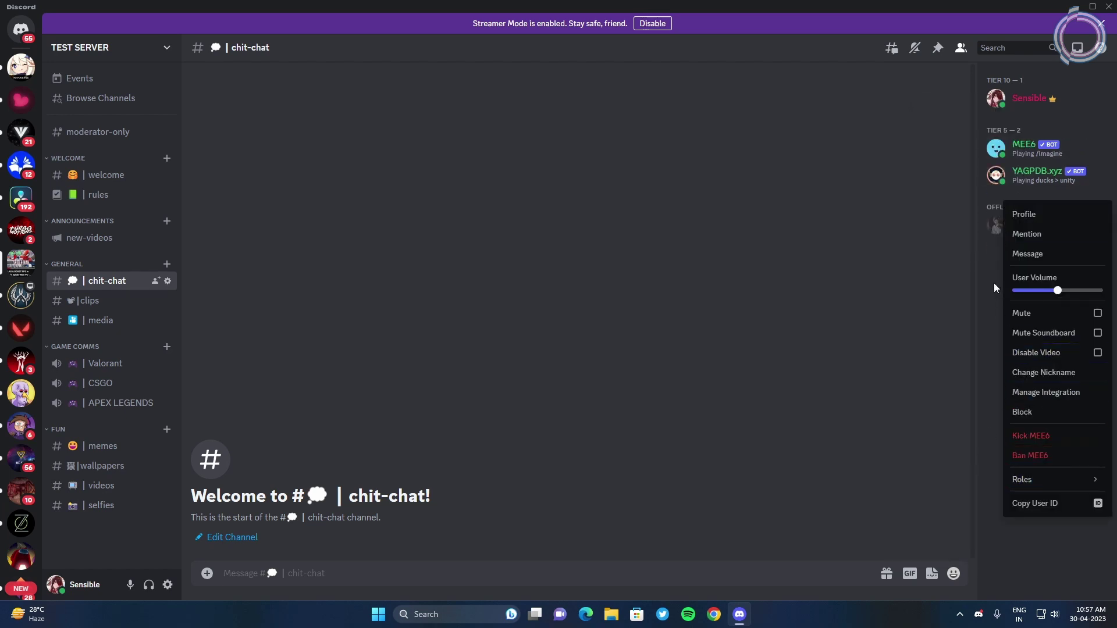
{"action": "right_click", "coordinate": [1021, 152]}
{"action": "mouse_move", "coordinate": [993, 429]}
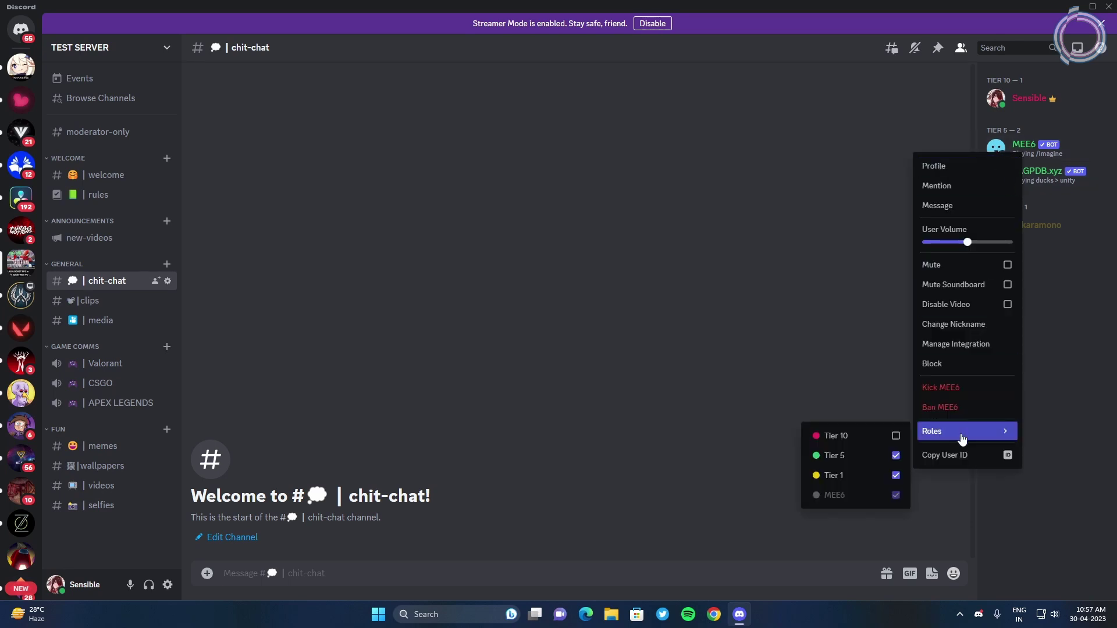
{"action": "left_click", "coordinate": [844, 456]}
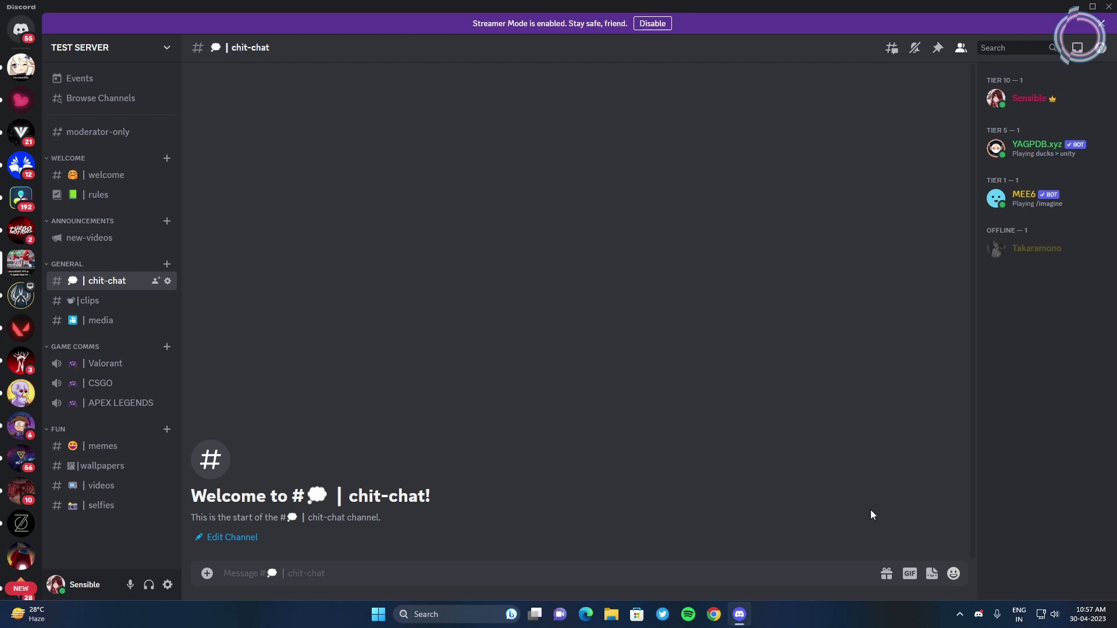
Send the test message 'cgfjfjf' in chit-chat.
{"action": "left_click", "coordinate": [953, 573]}
{"action": "left_click", "coordinate": [726, 563]}
{"action": "type", "text": "cgfjfjf"}
{"action": "key", "text": "Return"}
React to the message with two hearts, then choose Remove All Reactions.
{"action": "mouse_move", "coordinate": [864, 542]}
{"action": "left_click", "coordinate": [895, 520]}
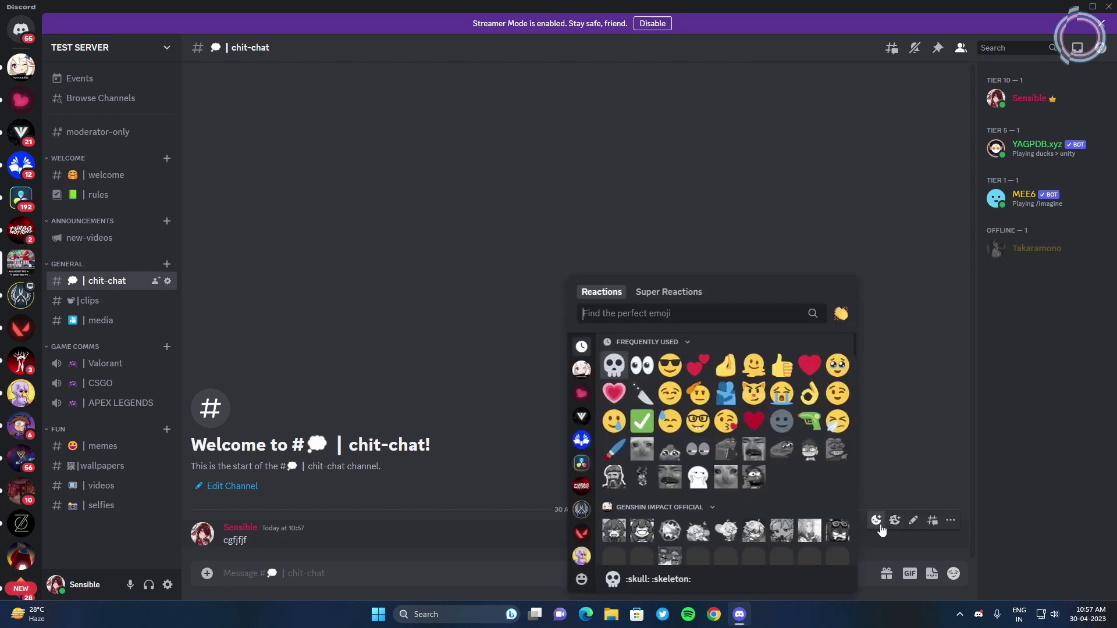
{"action": "left_click", "coordinate": [702, 365]}
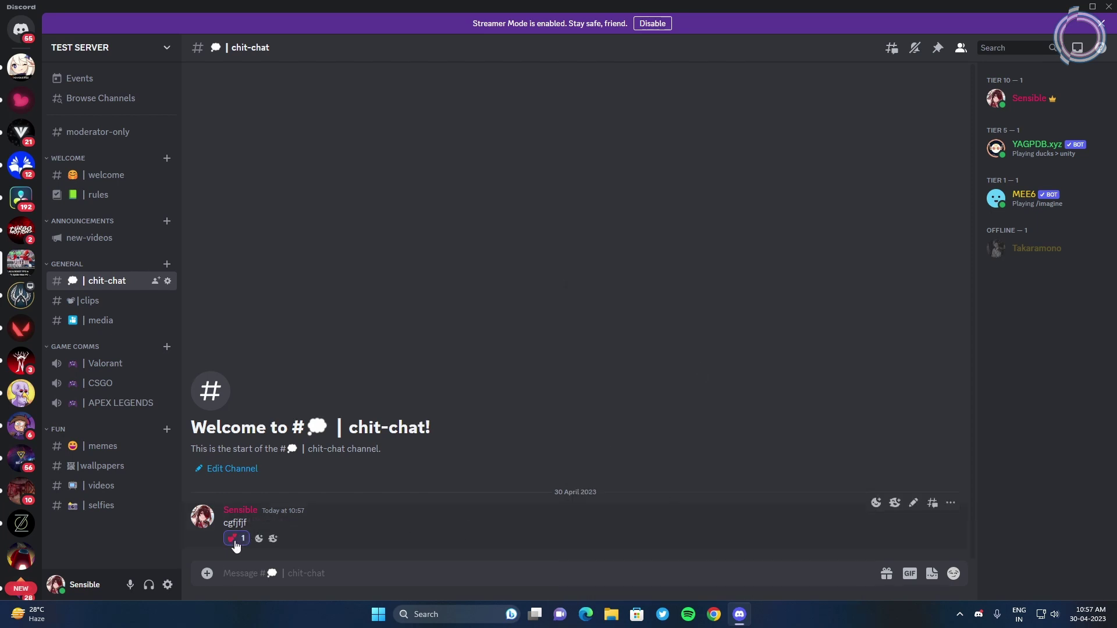
{"action": "mouse_move", "coordinate": [235, 545]}
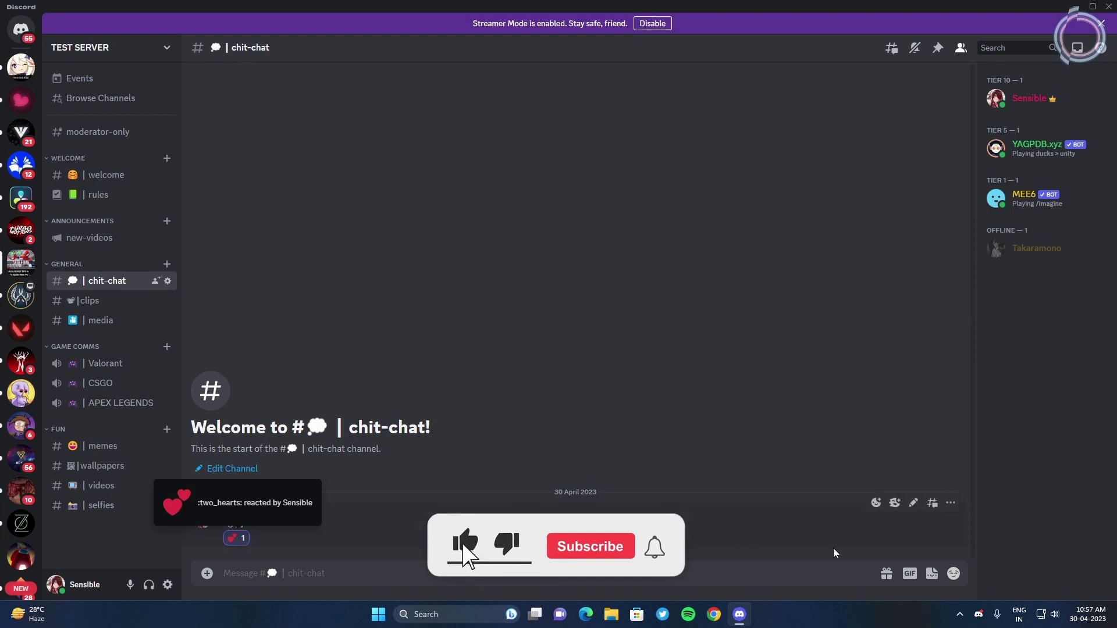
{"action": "left_click", "coordinate": [949, 503]}
{"action": "left_click", "coordinate": [865, 535]}
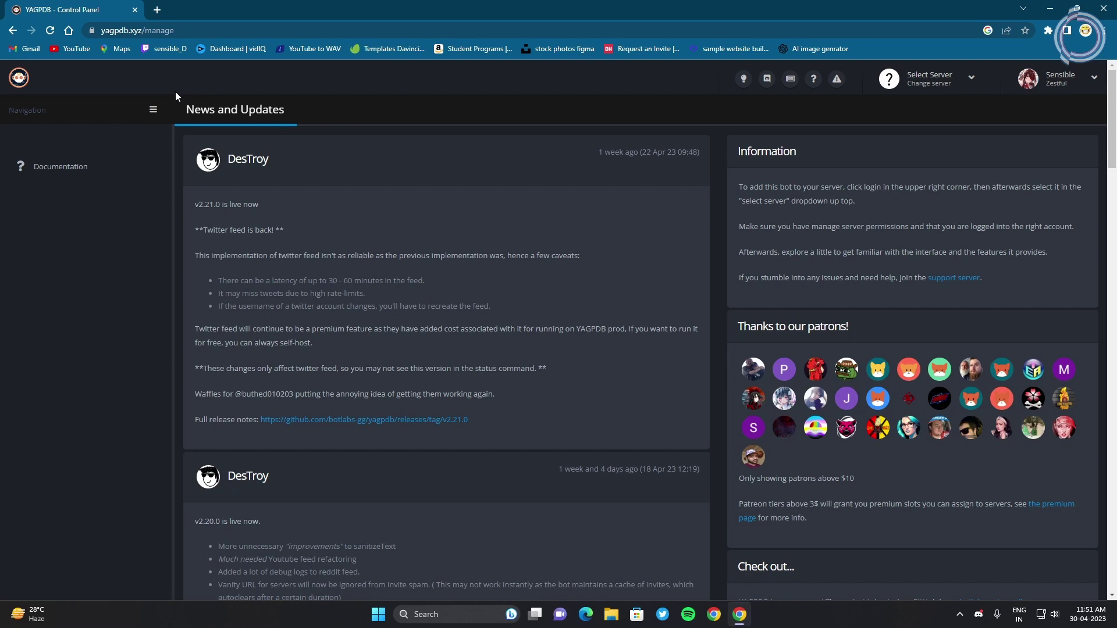
Search the web for 'yagpdb' in a new tab, then close that tab.
{"action": "left_click", "coordinate": [157, 10]}
{"action": "type", "text": "yagp"}
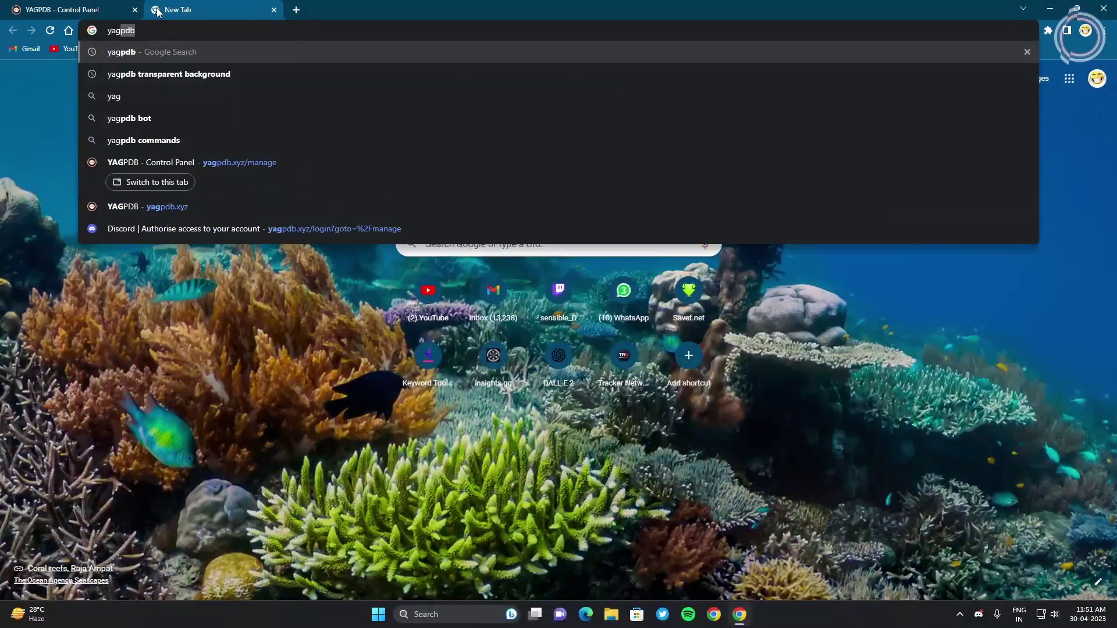
{"action": "type", "text": "db"}
{"action": "key", "text": "Return"}
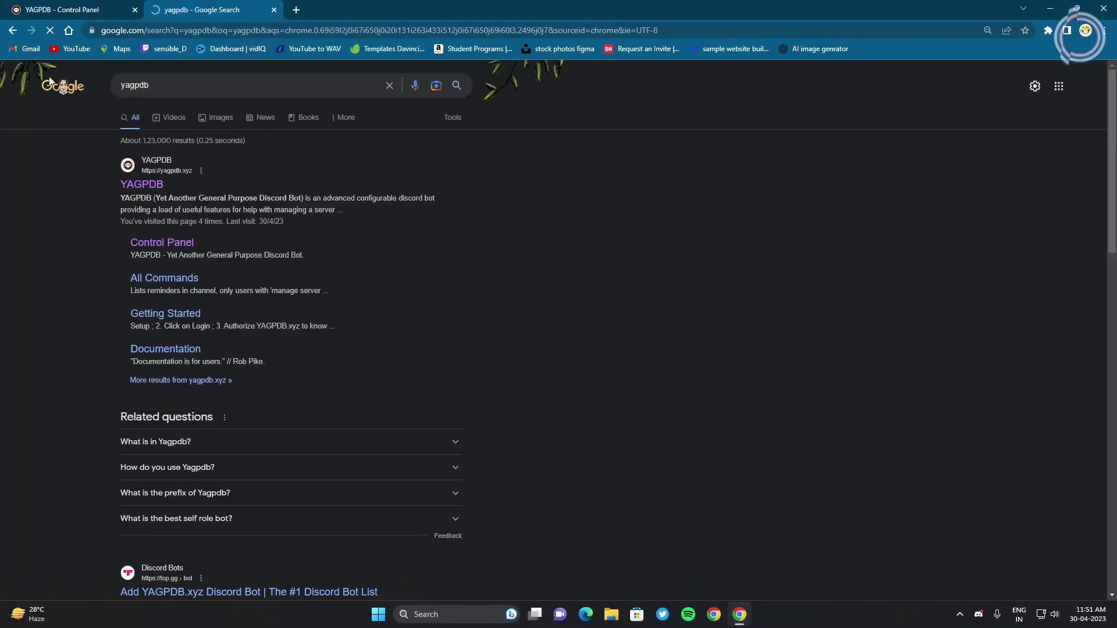
{"action": "left_click", "coordinate": [274, 10]}
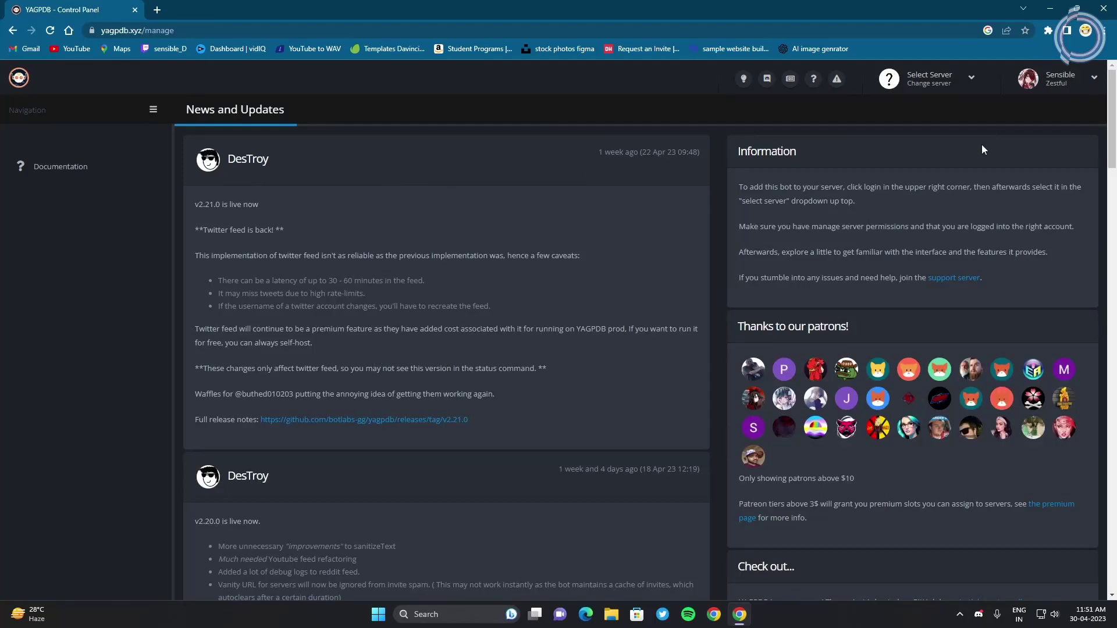
Select TEST SERVER in the control panel and go to Tools & Utilities > Autorole.
{"action": "left_click", "coordinate": [968, 82]}
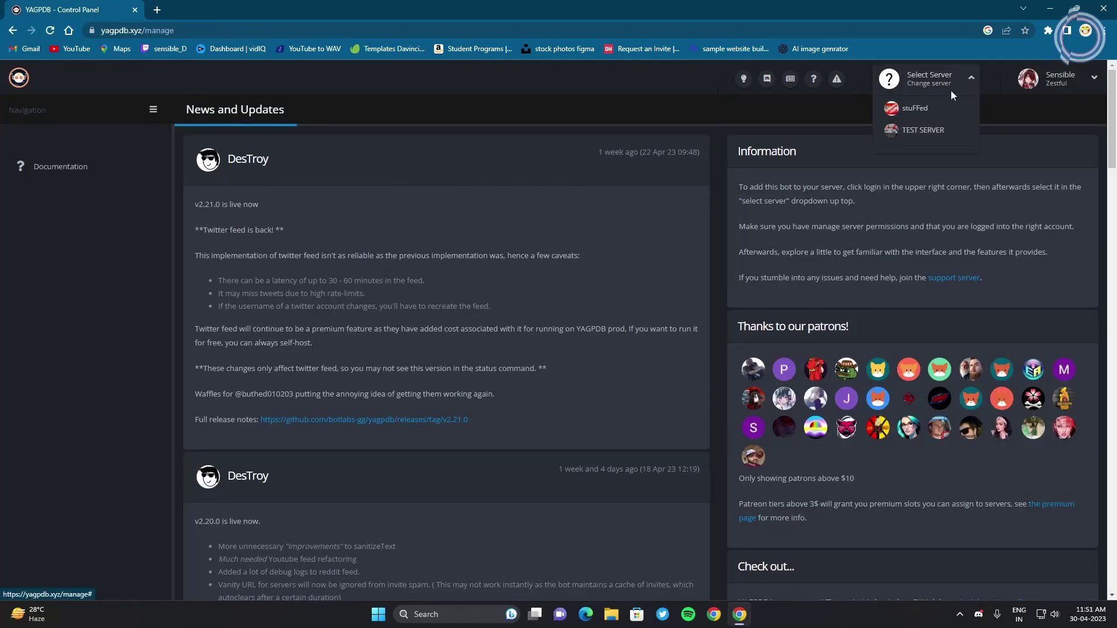
{"action": "left_click", "coordinate": [923, 128]}
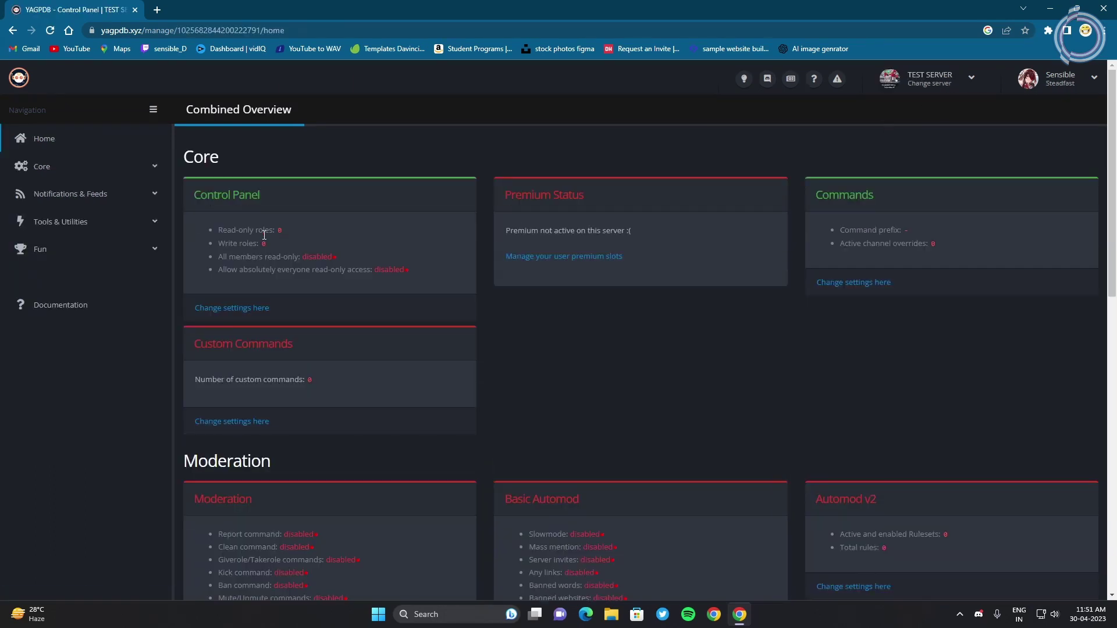
{"action": "left_click", "coordinate": [62, 221]}
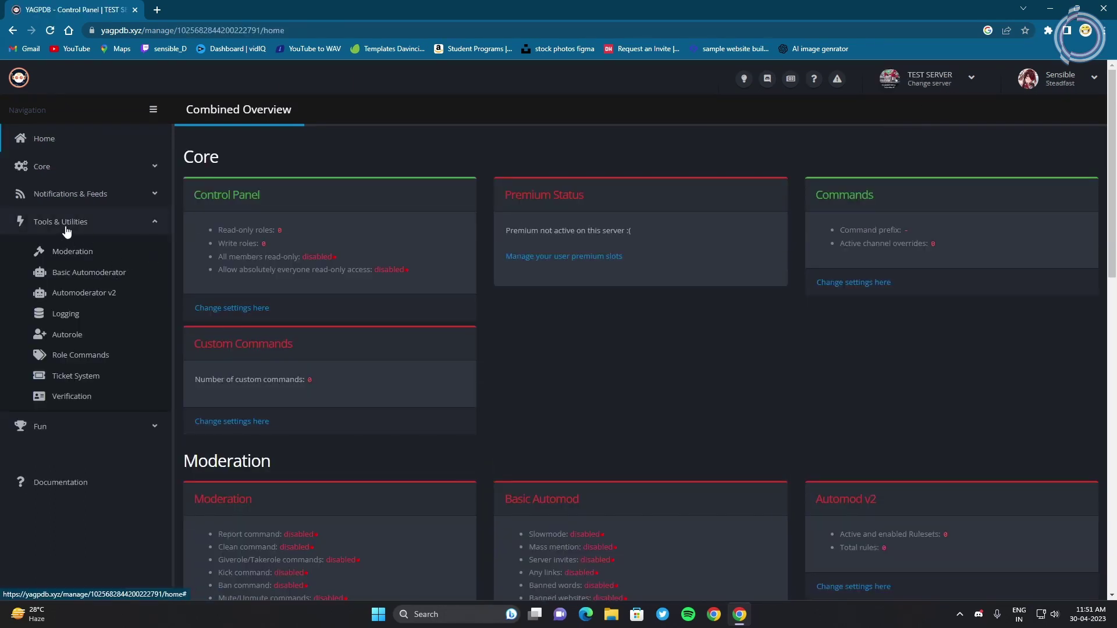
{"action": "left_click", "coordinate": [64, 337]}
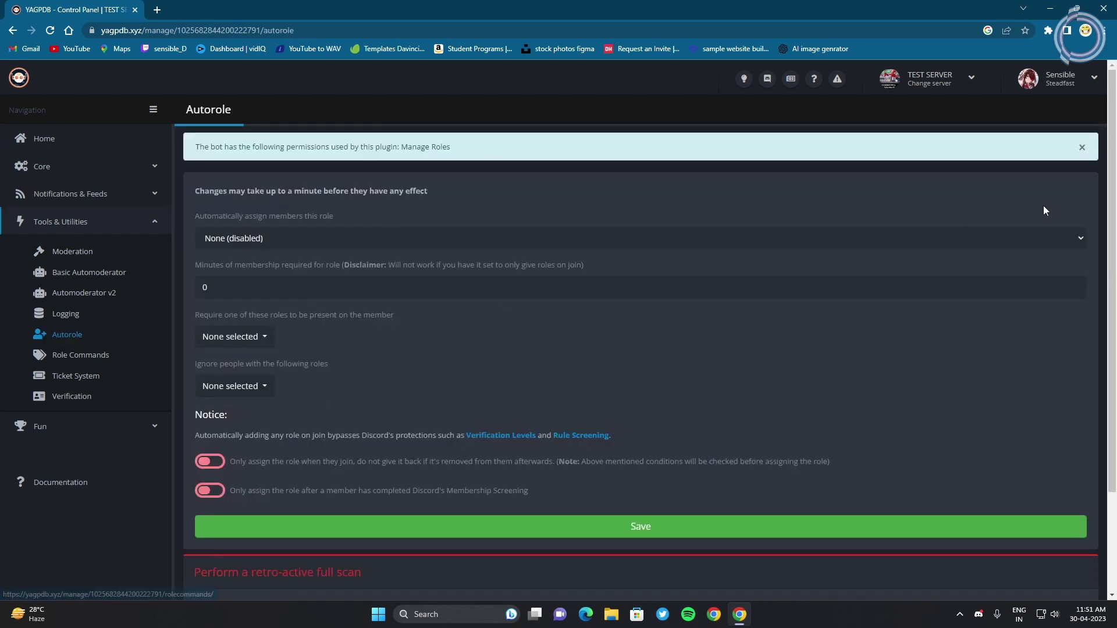
Pick Tier 1 in YAGPDB's 'Automatically assign members this role' dropdown, then return to Discord.
{"action": "left_click_drag", "start_coordinate": [1115, 169], "coordinate": [1115, 180]}
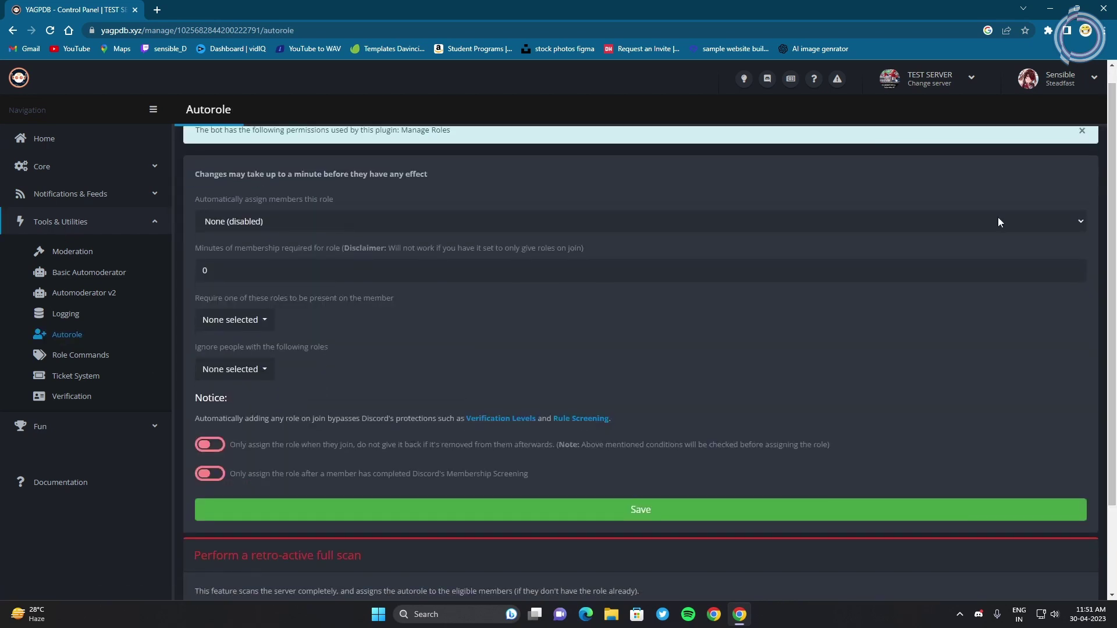
{"action": "left_click", "coordinate": [331, 225]}
{"action": "left_click", "coordinate": [332, 225]}
{"action": "left_click", "coordinate": [322, 221]}
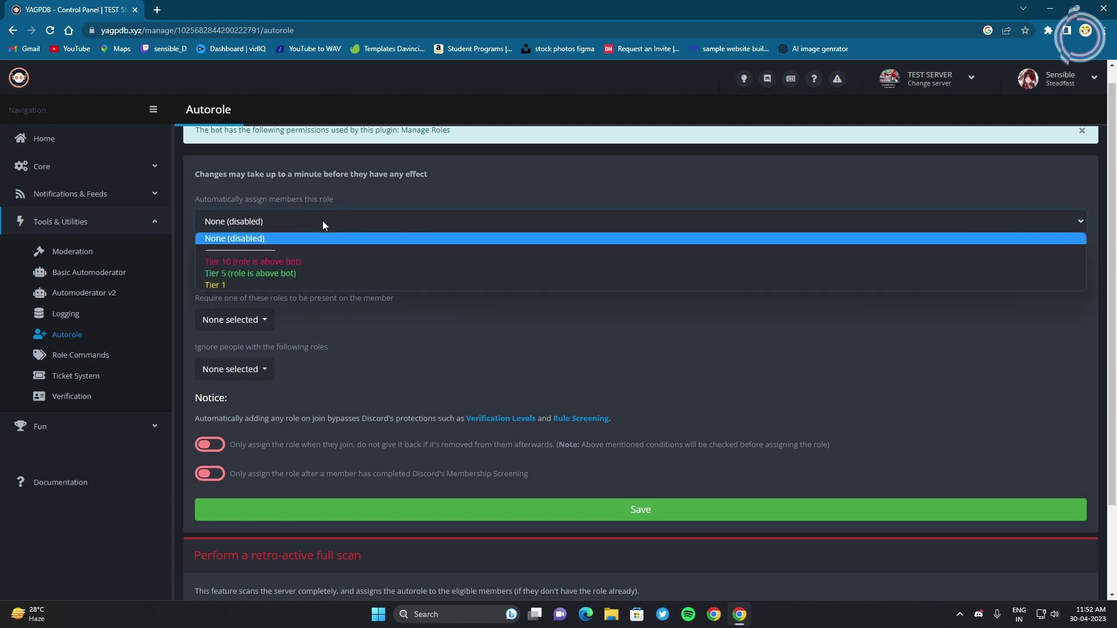
{"action": "left_click", "coordinate": [225, 286]}
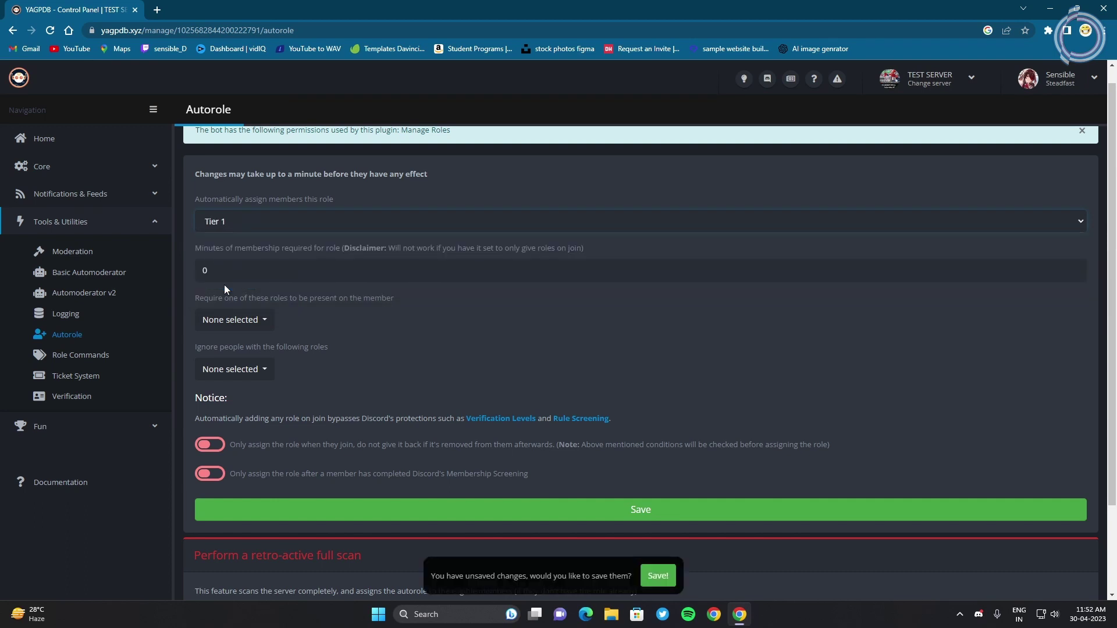
{"action": "left_click", "coordinate": [412, 226]}
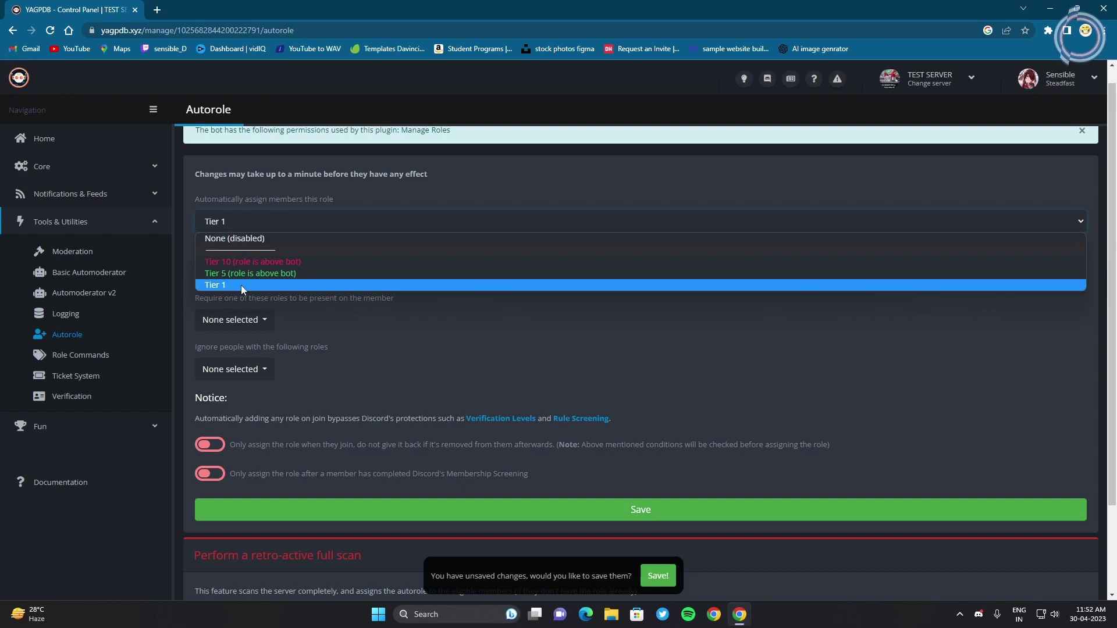
{"action": "left_click", "coordinate": [978, 615]}
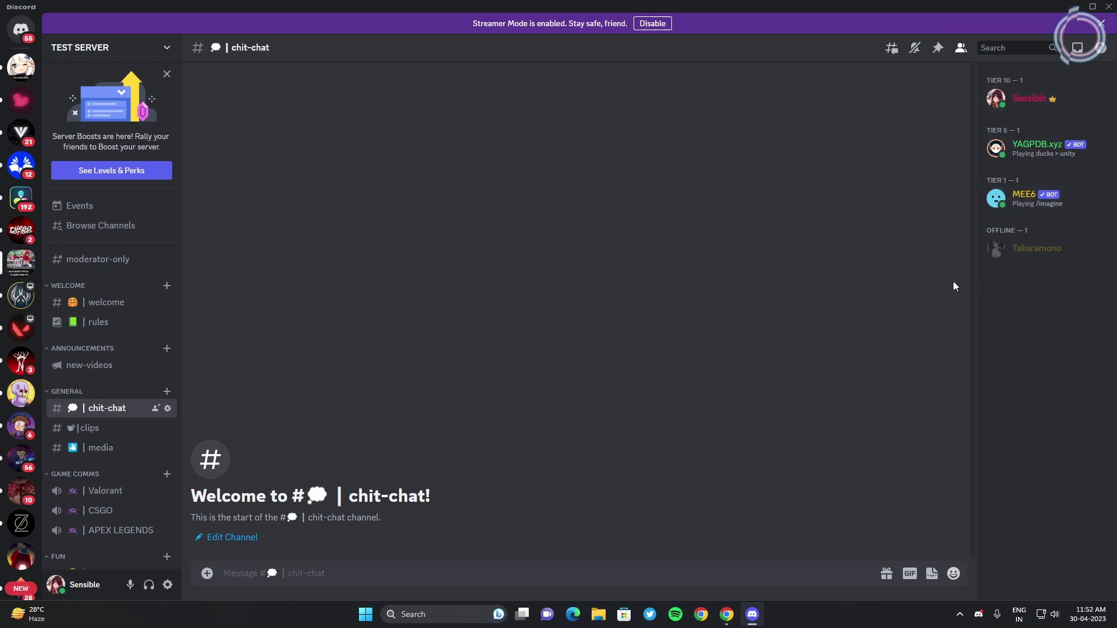
Create a 'role giver' role in TEST SERVER settings and move it to the top of the role order.
{"action": "left_click", "coordinate": [164, 47]}
{"action": "left_click", "coordinate": [130, 121]}
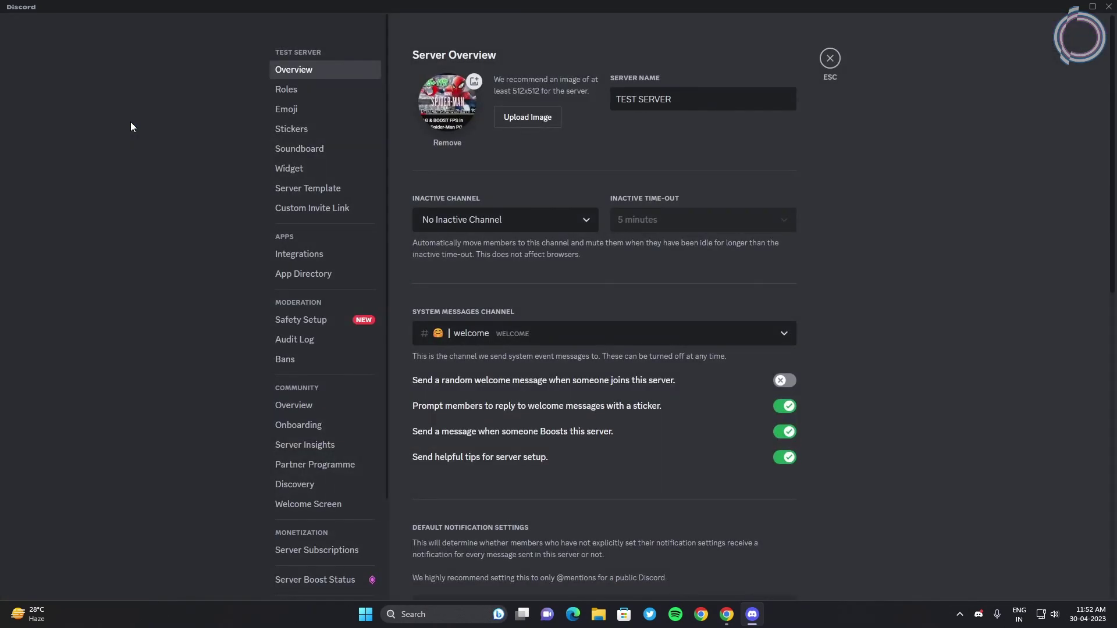
{"action": "left_click", "coordinate": [309, 90]}
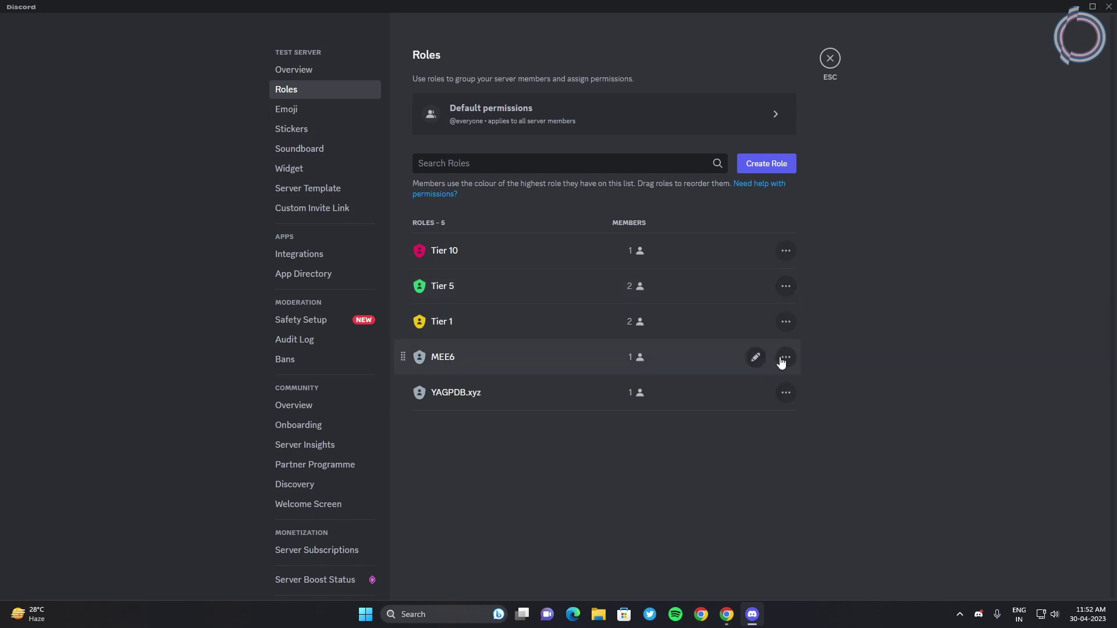
{"action": "left_click", "coordinate": [769, 169]}
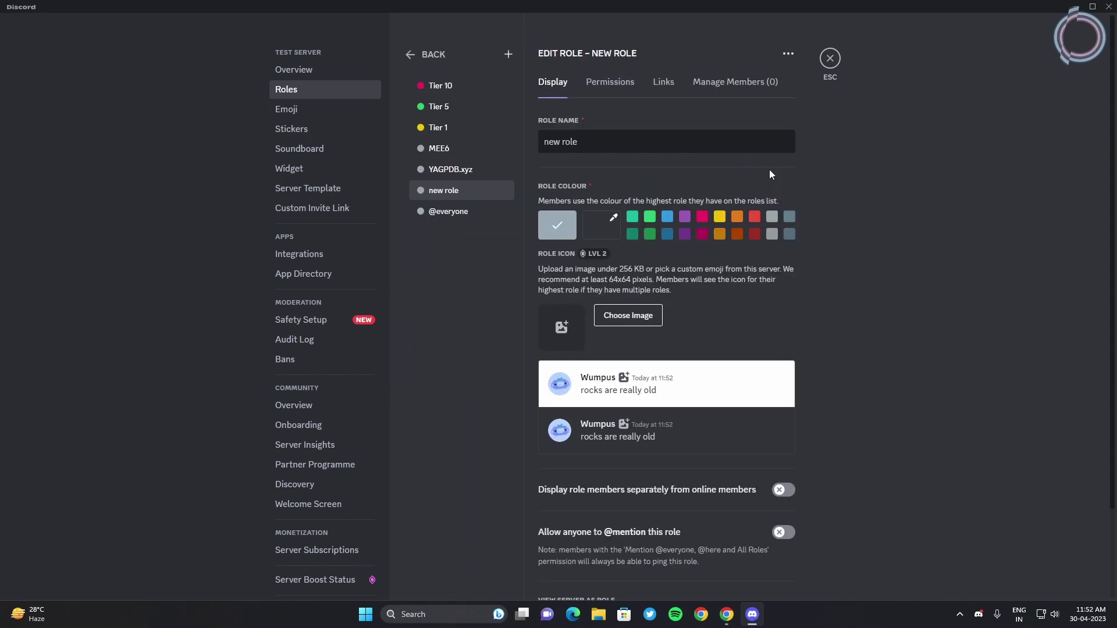
{"action": "left_click_drag", "start_coordinate": [656, 140], "coordinate": [554, 150]}
{"action": "type", "text": "ro"}
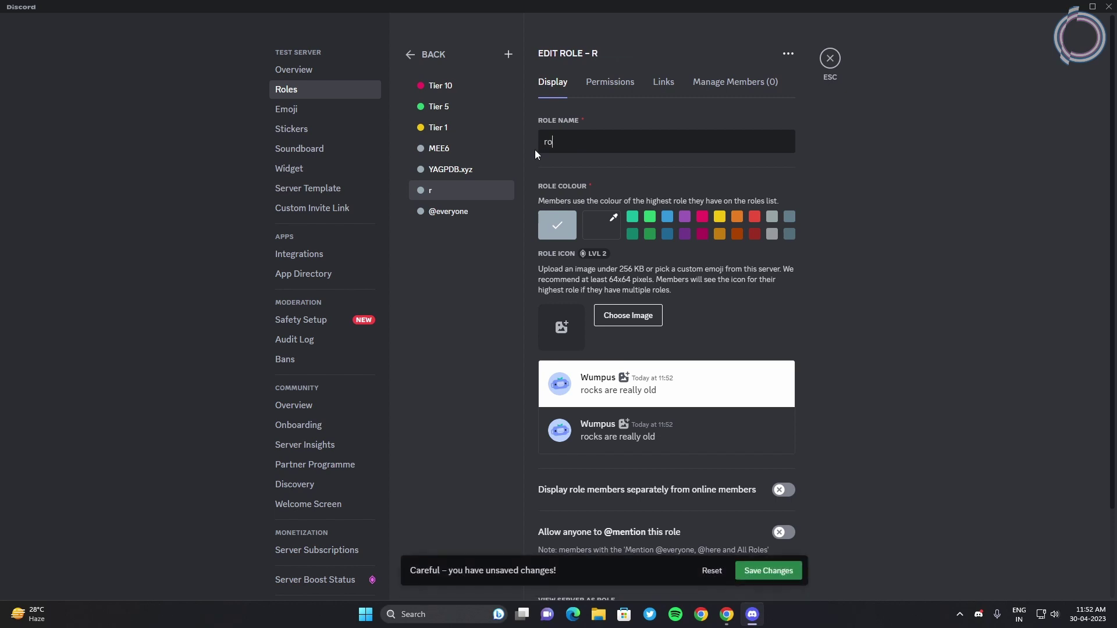
{"action": "type", "text": "le giver"}
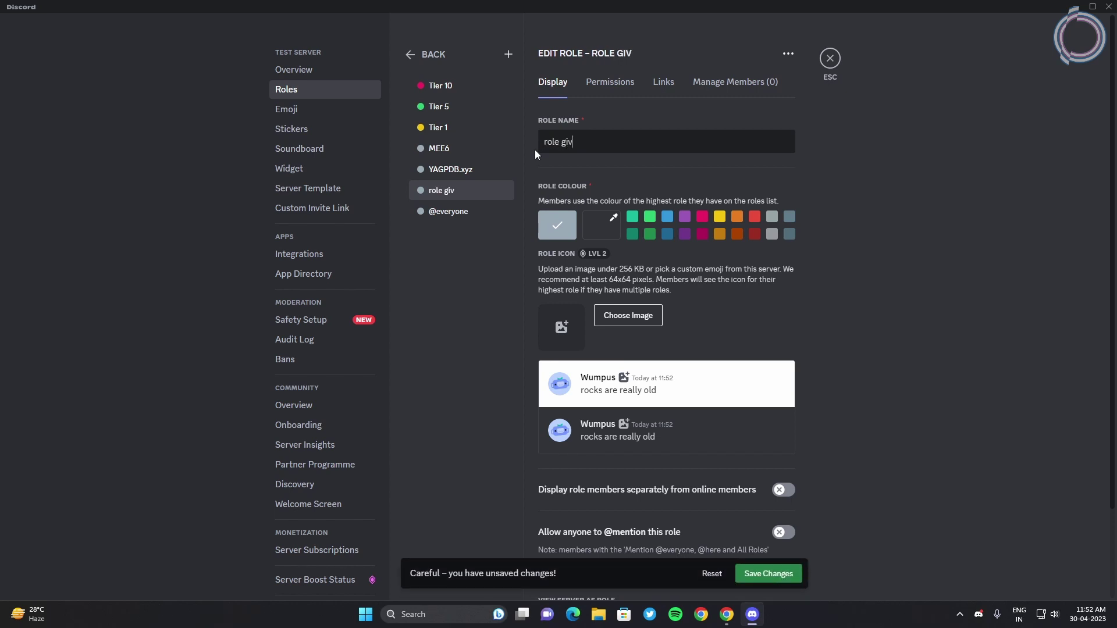
{"action": "left_click", "coordinate": [768, 572]}
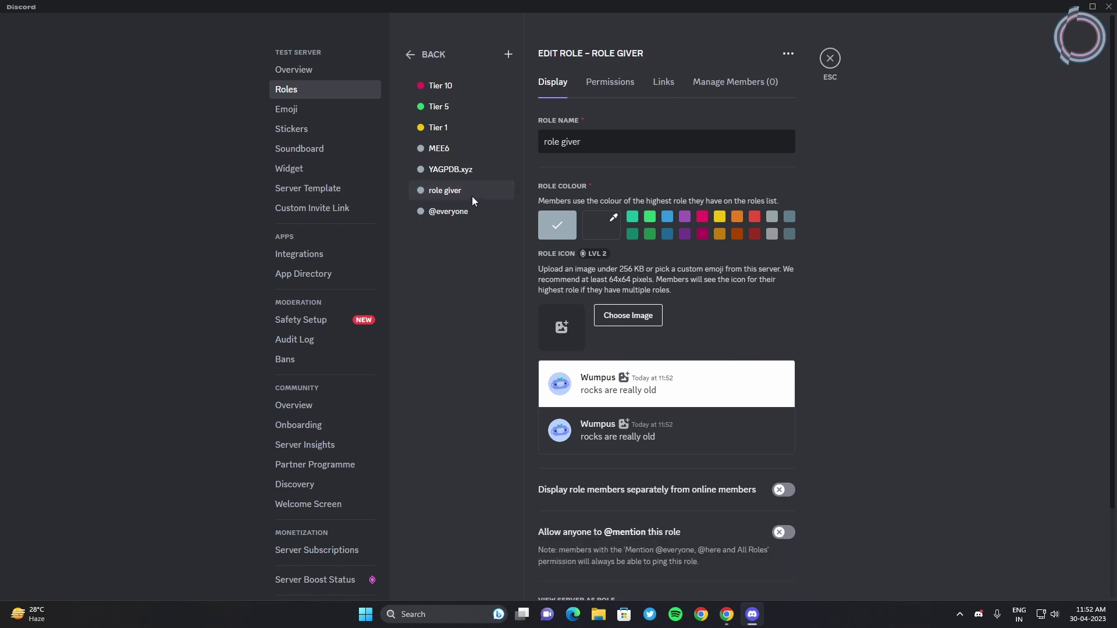
{"action": "left_click_drag", "start_coordinate": [467, 194], "coordinate": [460, 79]}
{"action": "left_click", "coordinate": [765, 572]}
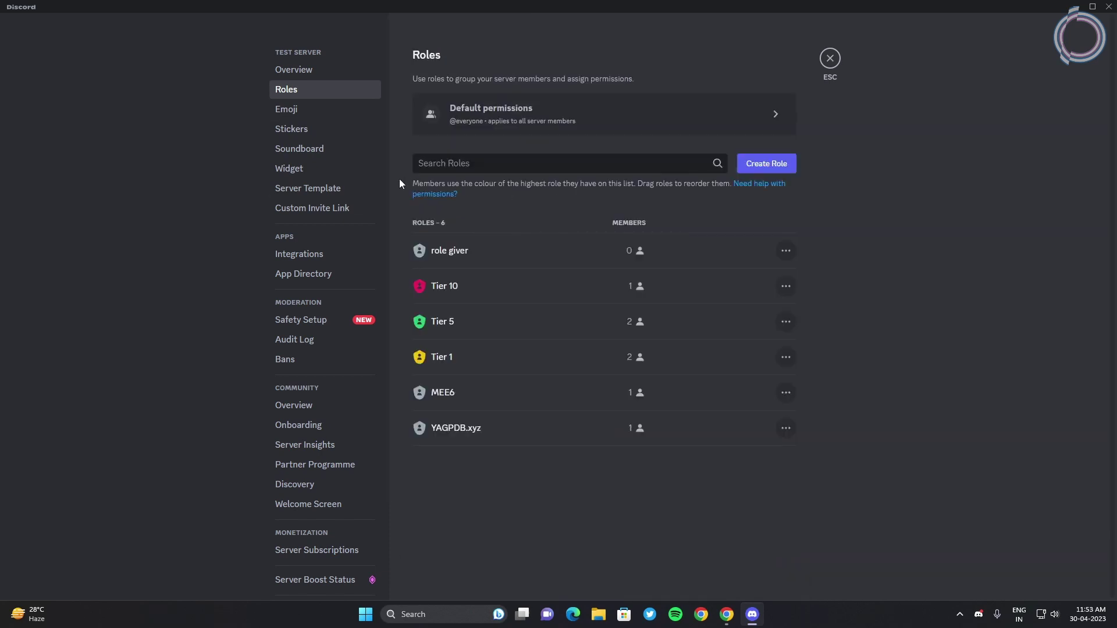
{"action": "left_click", "coordinate": [834, 66]}
Assign the role giver role to the YAGPDB.xyz member.
{"action": "right_click", "coordinate": [1004, 149]}
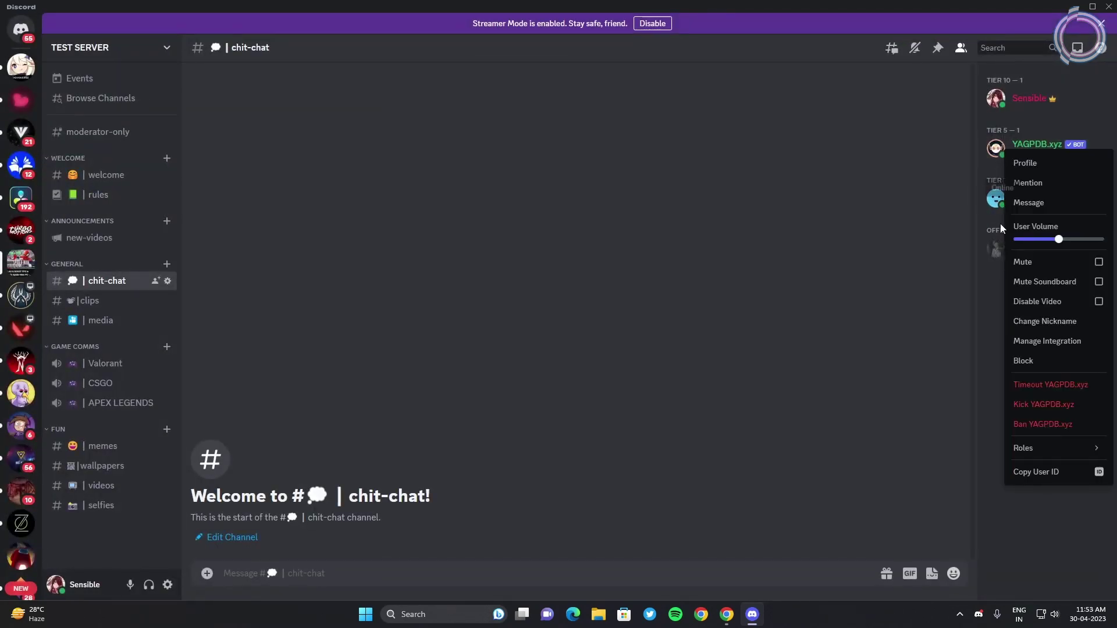
{"action": "mouse_move", "coordinate": [1033, 447]}
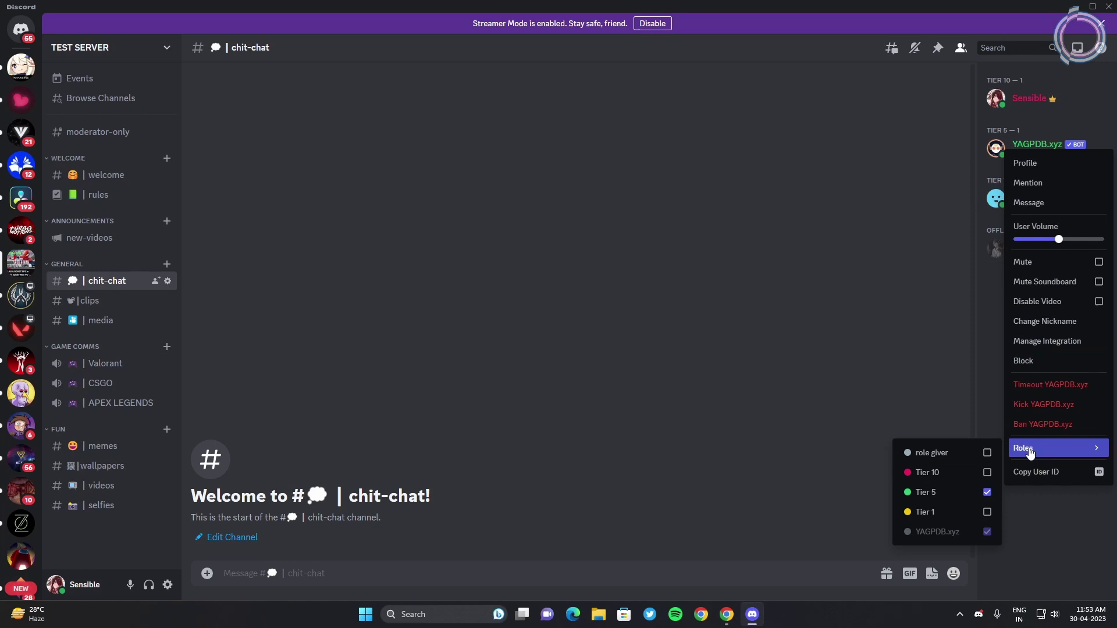
{"action": "left_click", "coordinate": [987, 453]}
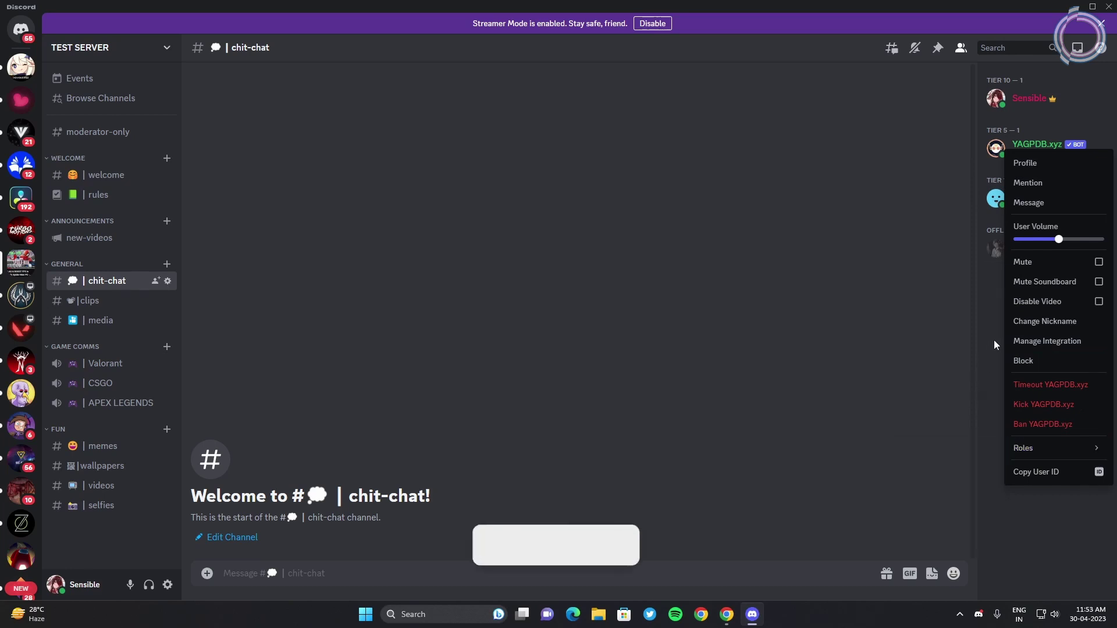
{"action": "left_click", "coordinate": [915, 285]}
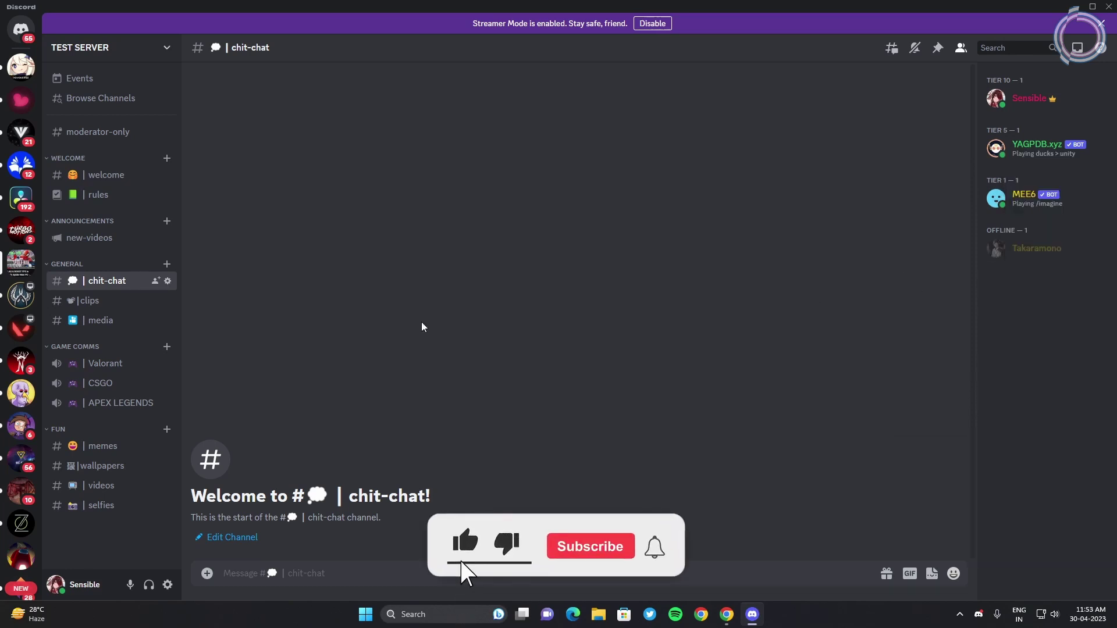
Reload the YAGPDB Autorole page, select Tier 1 as the automatic role, and save.
{"action": "key", "text": "alt+Tab"}
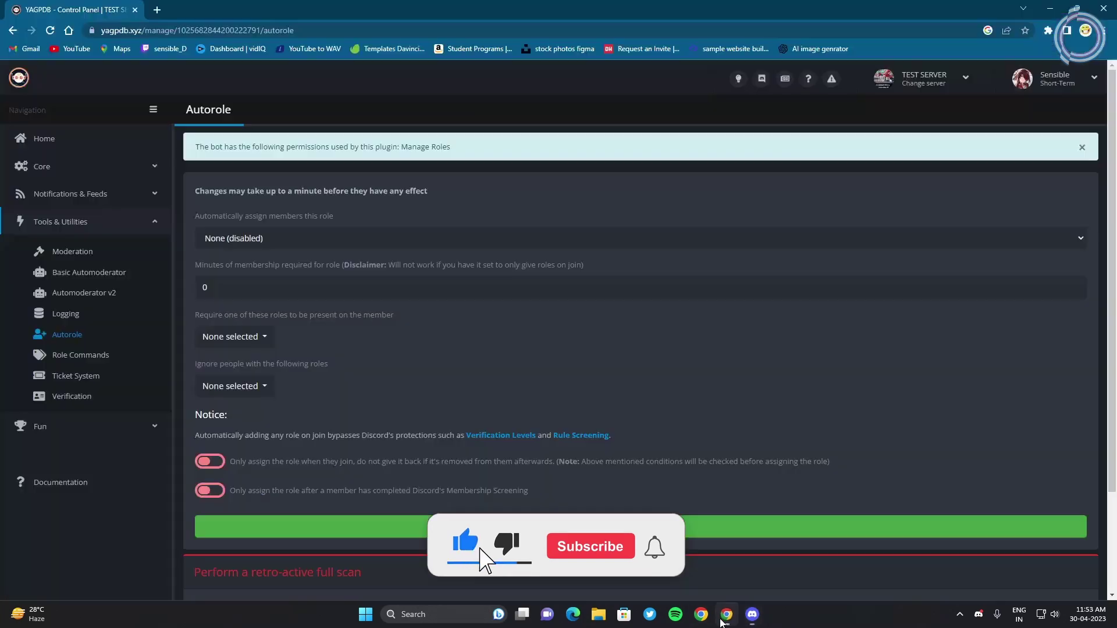
{"action": "left_click", "coordinate": [50, 34]}
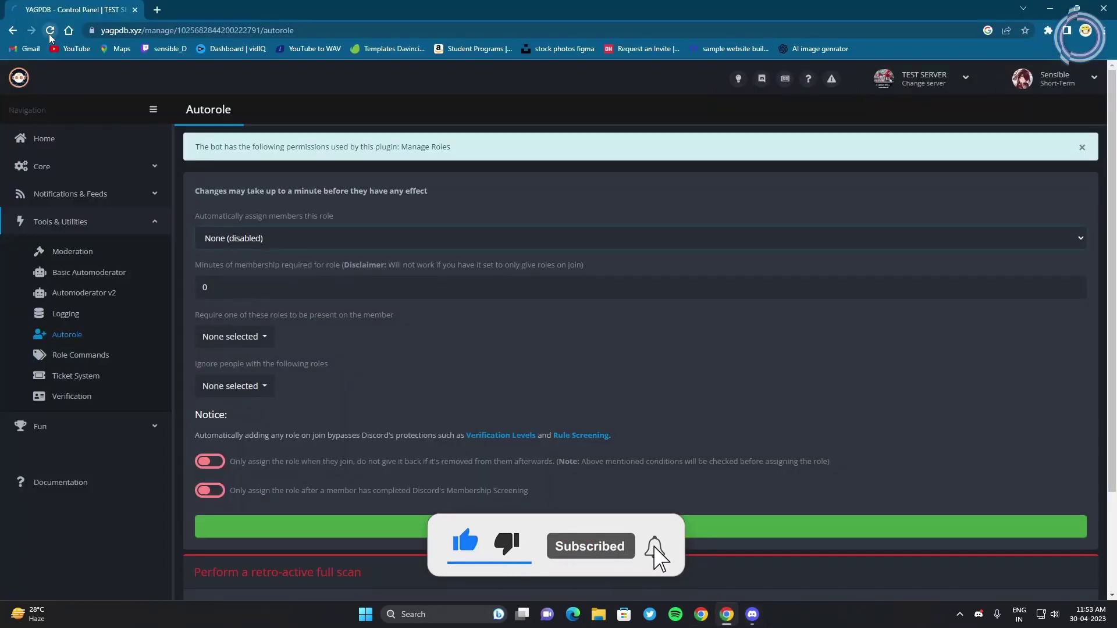
{"action": "left_click", "coordinate": [358, 239]}
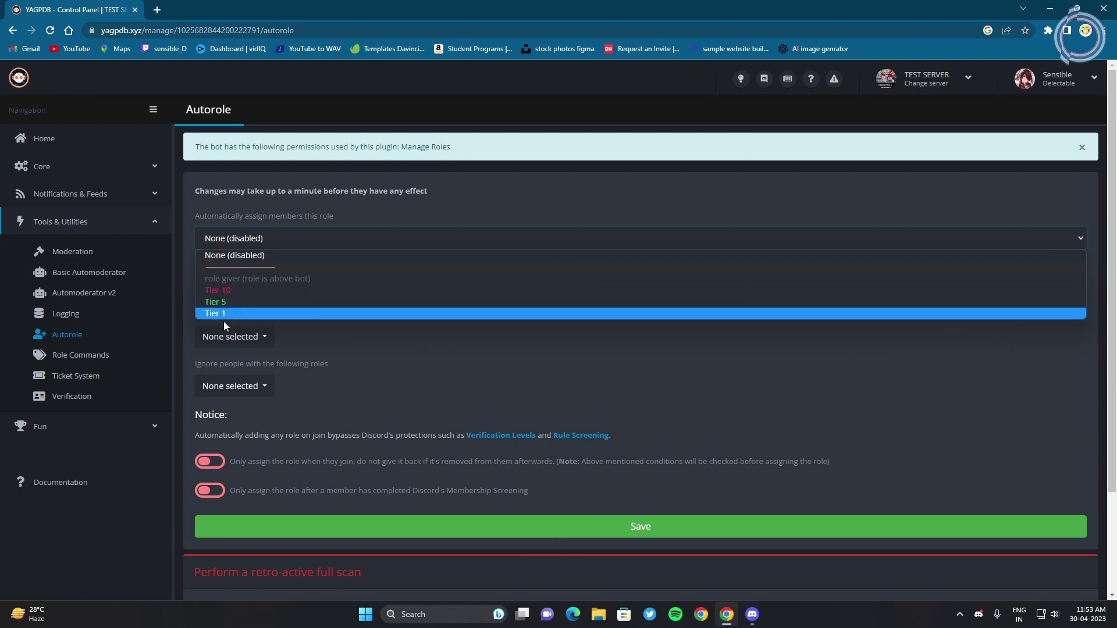
{"action": "left_click", "coordinate": [253, 314]}
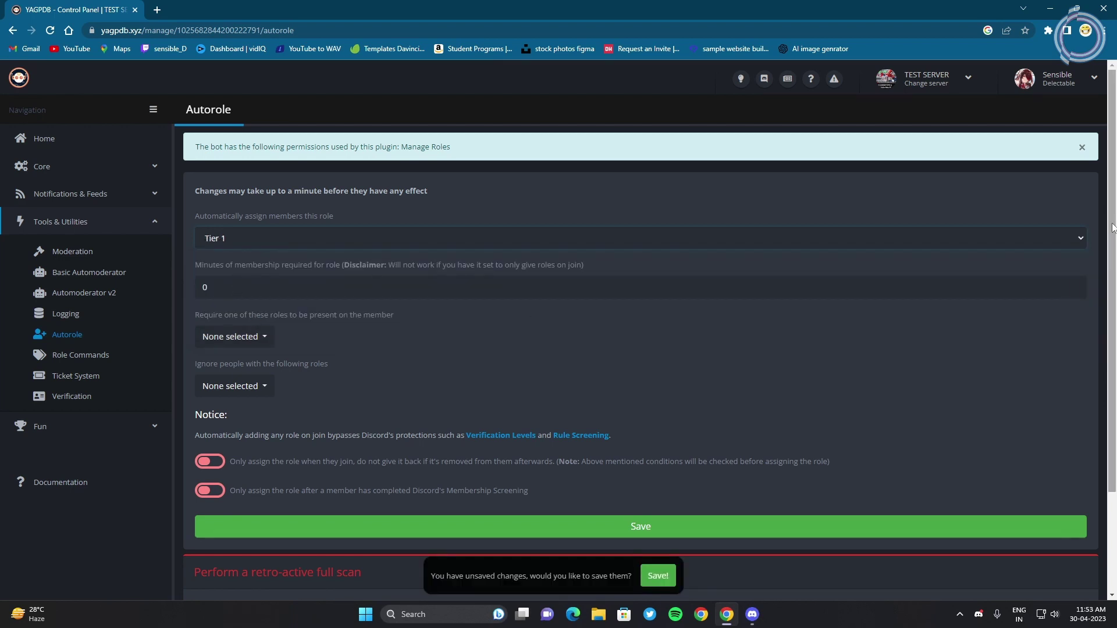
{"action": "scroll", "coordinate": [1112, 227], "scroll_direction": "down", "scroll_amount": 1}
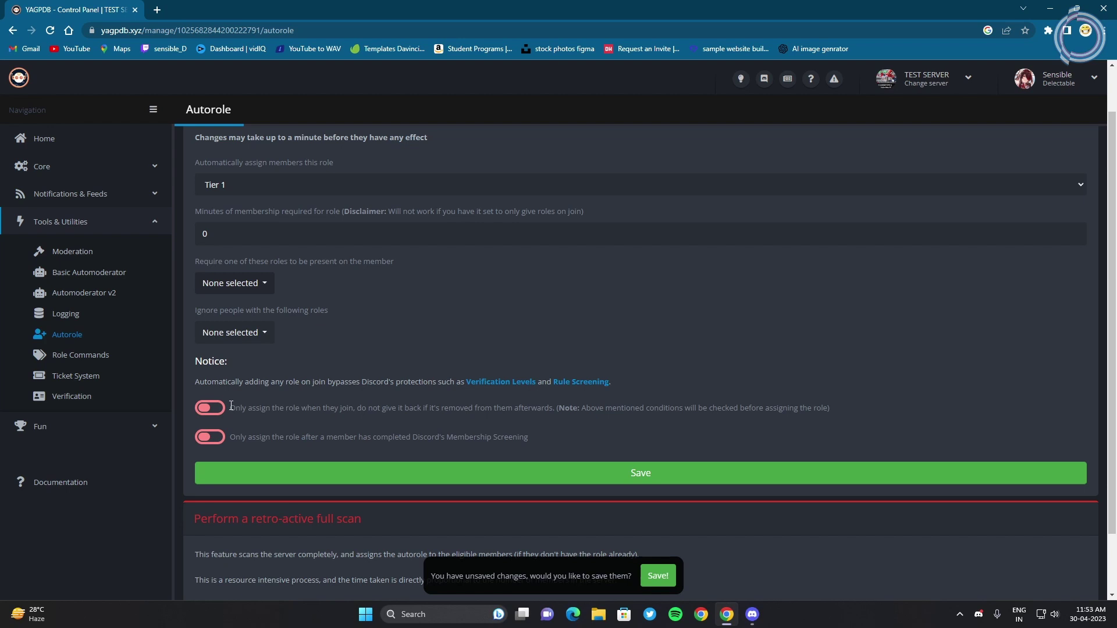
{"action": "left_click", "coordinate": [658, 576]}
{"action": "scroll", "coordinate": [414, 463], "scroll_direction": "down", "scroll_amount": 1}
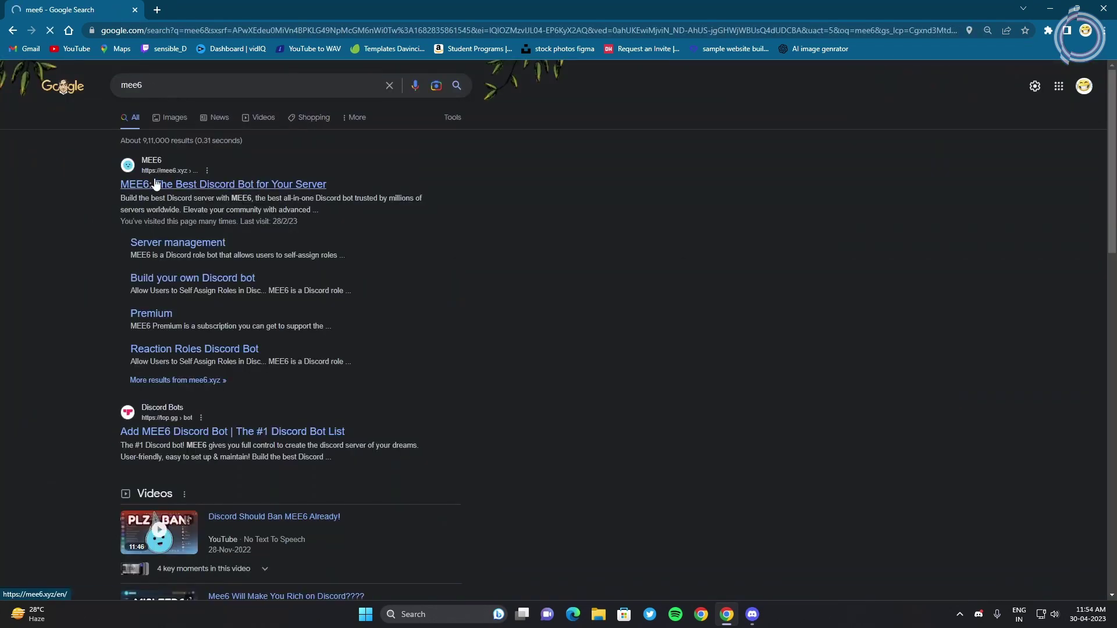
Open the MEE6 site and reach TEST SERVER's dashboard through My servers.
{"action": "left_click", "coordinate": [155, 184]}
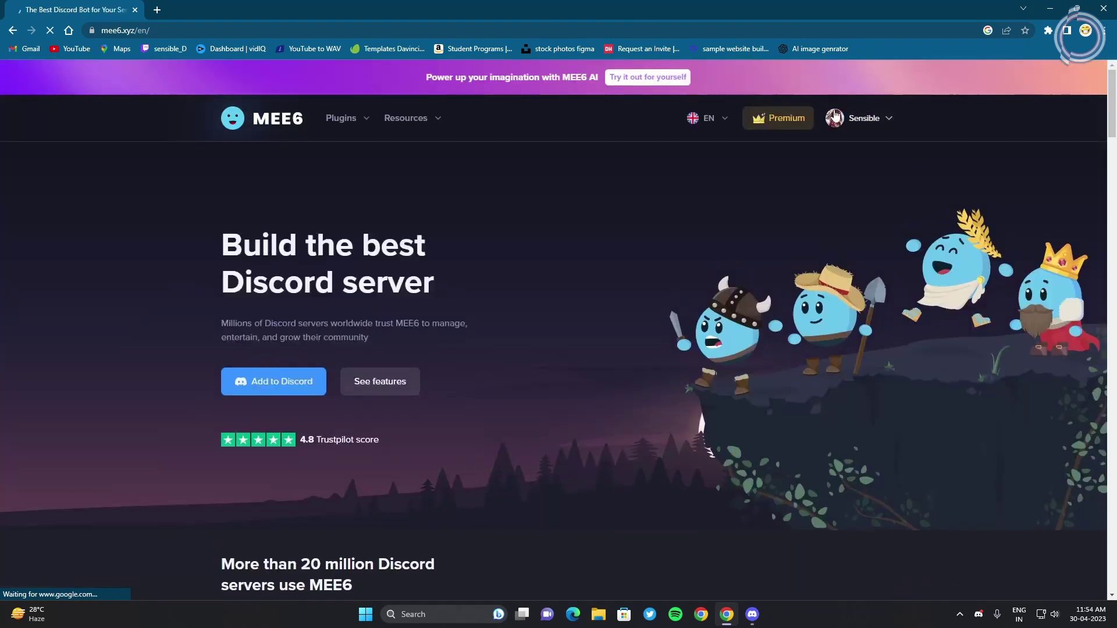
{"action": "left_click", "coordinate": [862, 120]}
{"action": "left_click", "coordinate": [862, 120]}
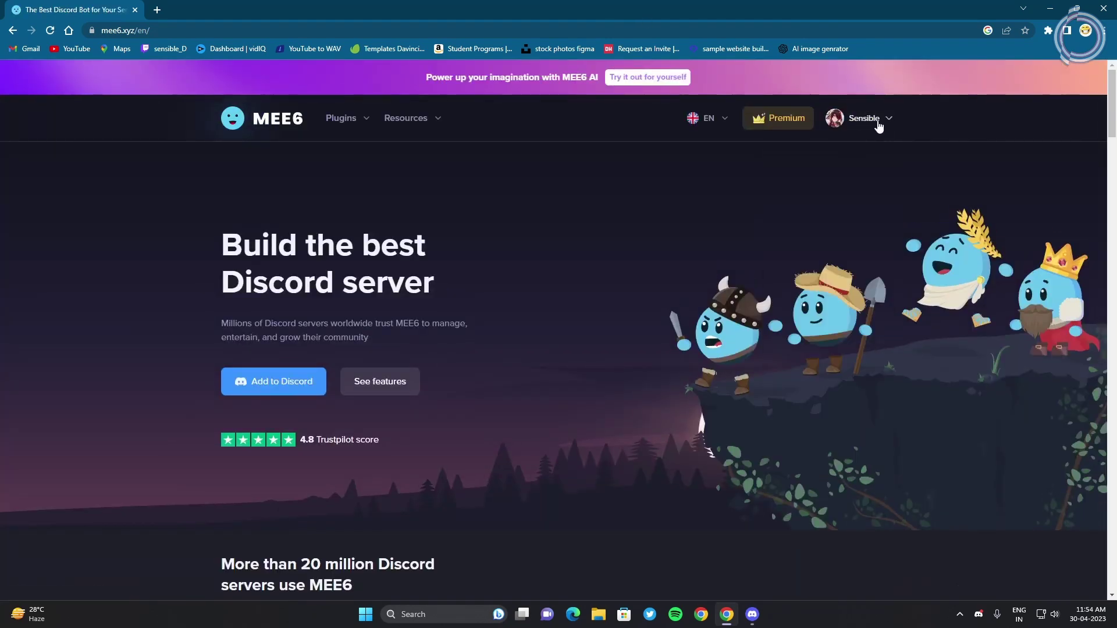
{"action": "left_click", "coordinate": [876, 130]}
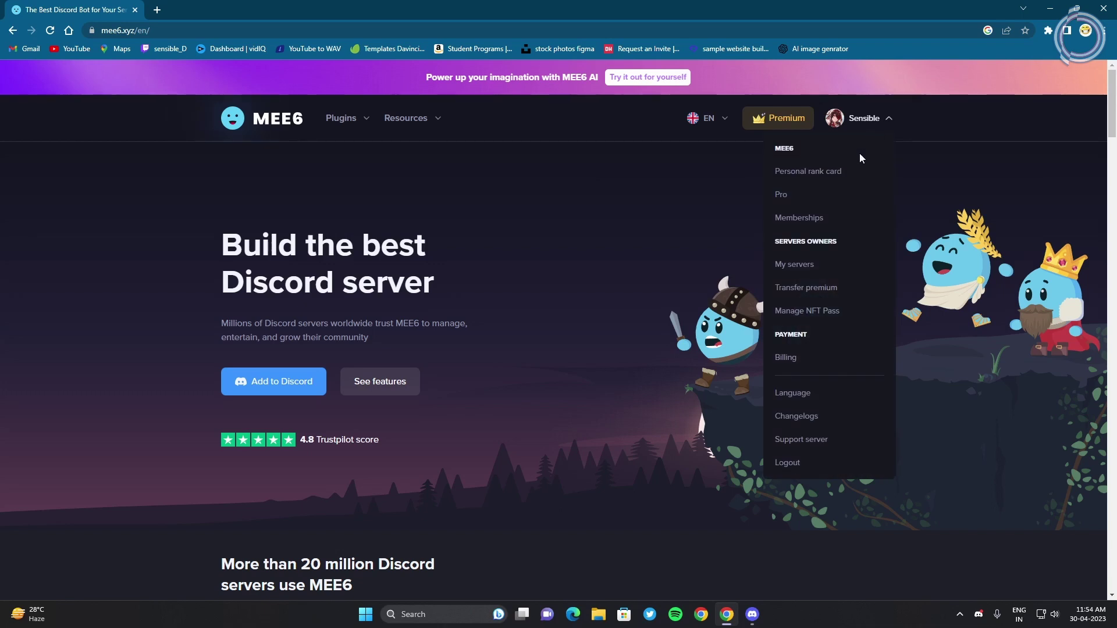
{"action": "left_click", "coordinate": [817, 264]}
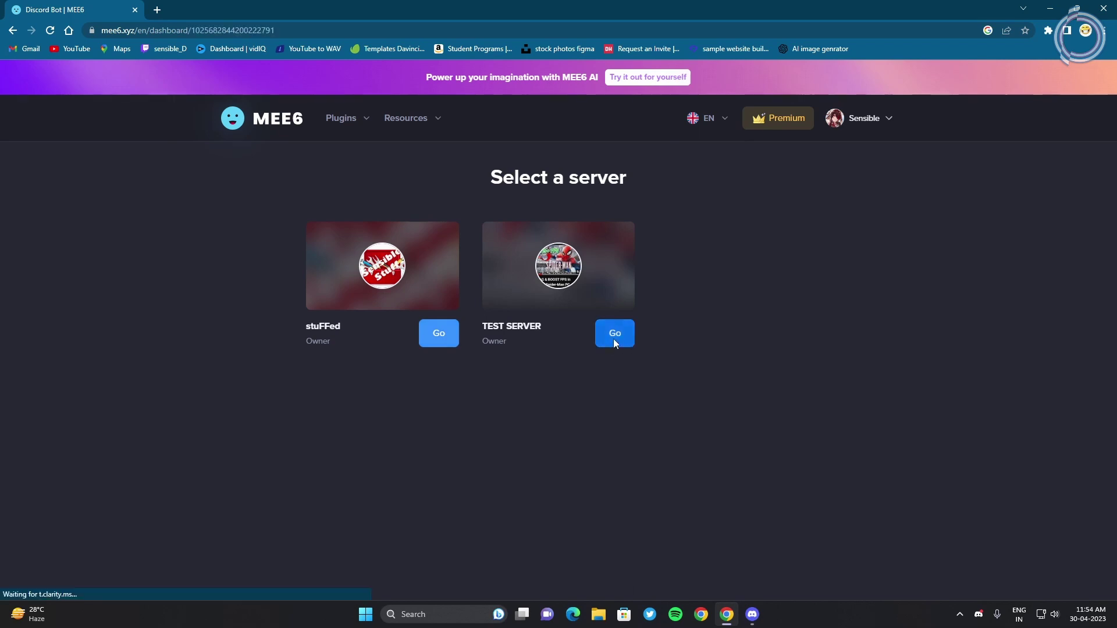
{"action": "left_click", "coordinate": [614, 340]}
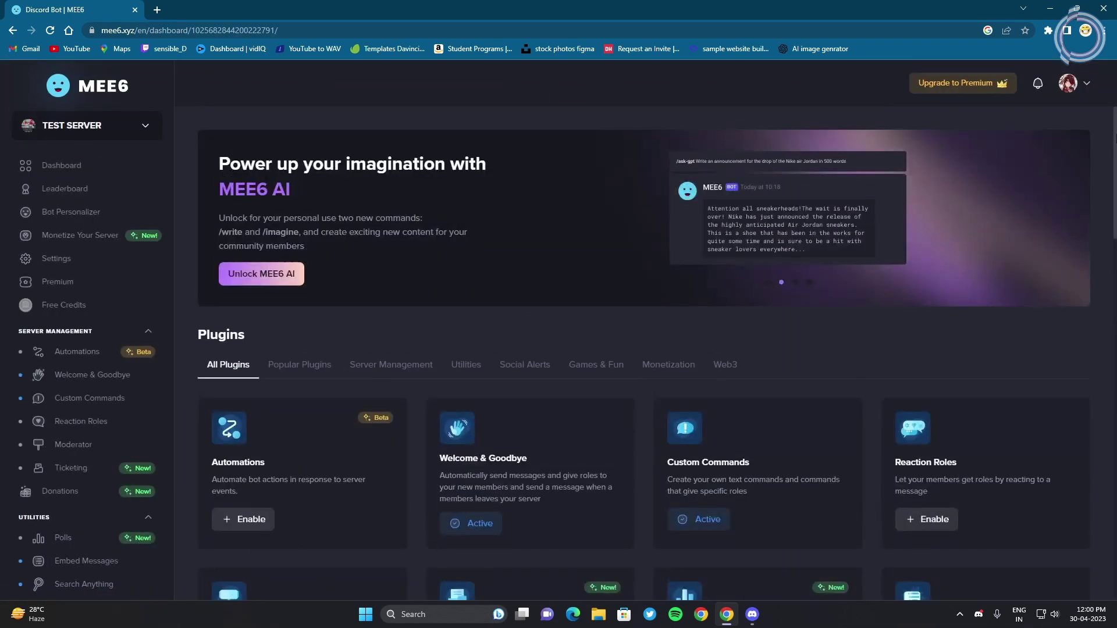
In Welcome & Goodbye, enable 'Give a role to new users' with Tier 1 and save.
{"action": "left_click", "coordinate": [102, 380]}
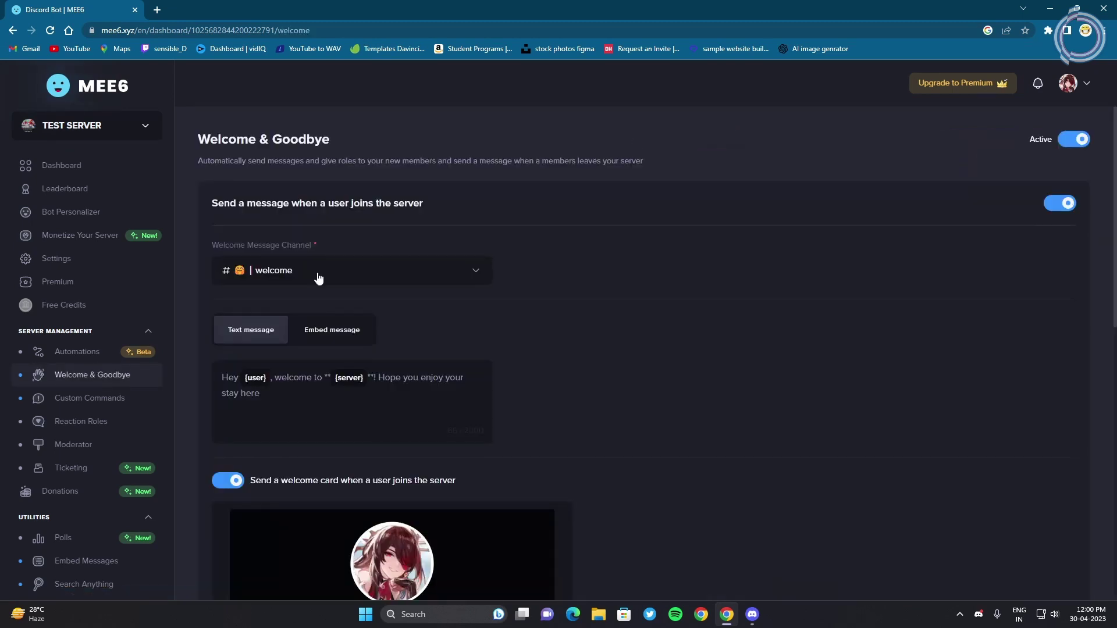
{"action": "scroll", "coordinate": [389, 276], "scroll_direction": "down", "scroll_amount": 1}
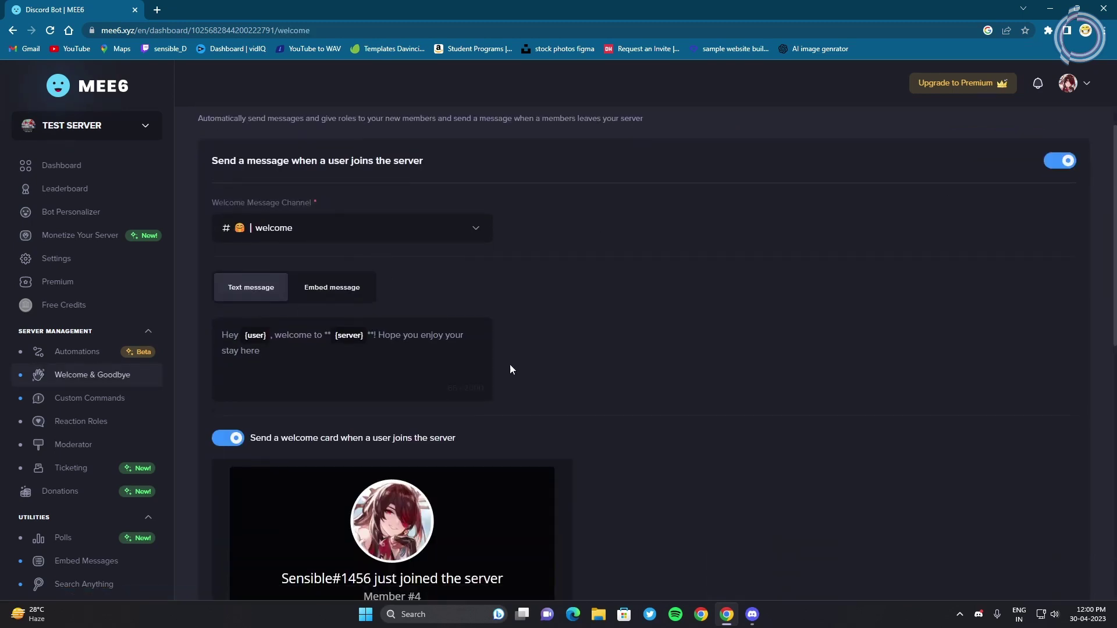
{"action": "scroll", "coordinate": [1085, 456], "scroll_direction": "down", "scroll_amount": 10}
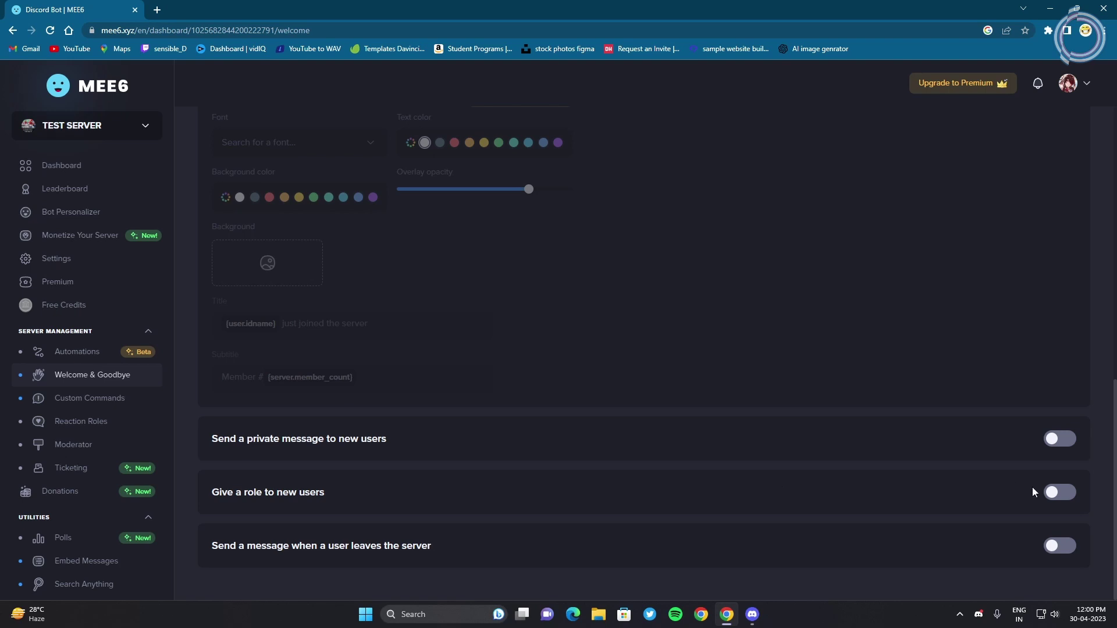
{"action": "left_click", "coordinate": [1056, 492]}
{"action": "scroll", "coordinate": [639, 325], "scroll_direction": "down", "scroll_amount": 3}
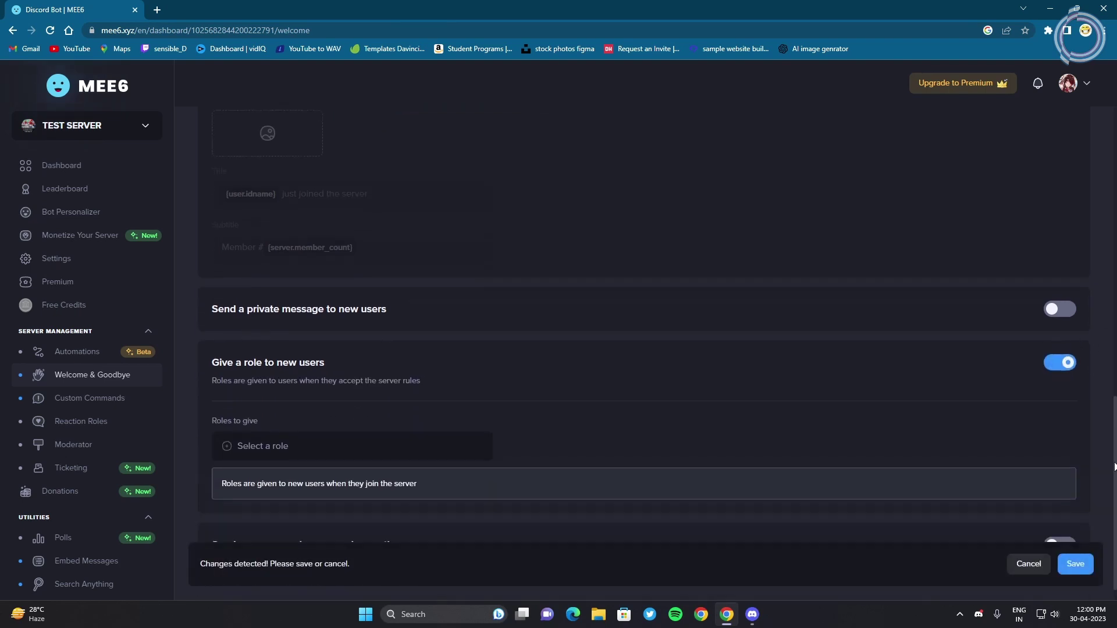
{"action": "left_click", "coordinate": [279, 436]}
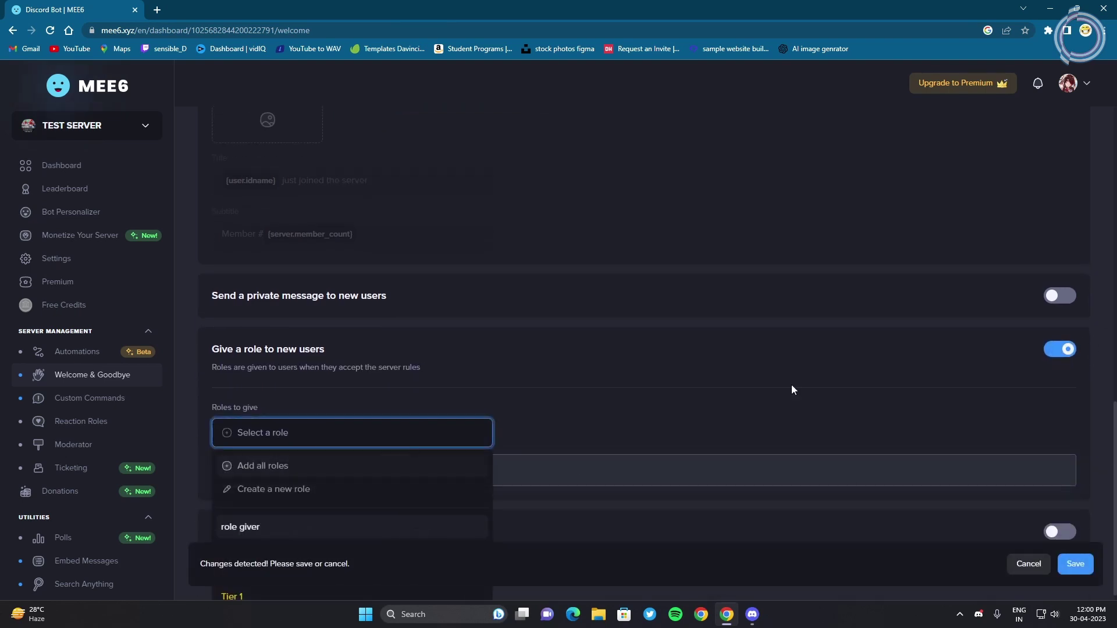
{"action": "left_click", "coordinate": [230, 433]}
{"action": "left_click", "coordinate": [230, 424]}
{"action": "left_click", "coordinate": [232, 585]}
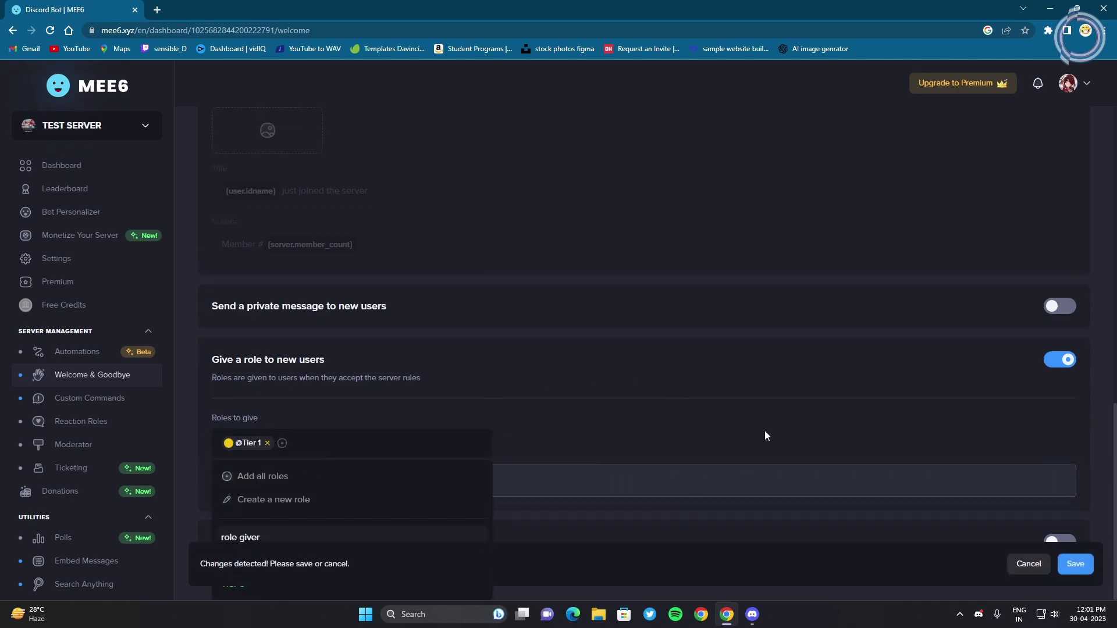
{"action": "left_click", "coordinate": [1076, 564]}
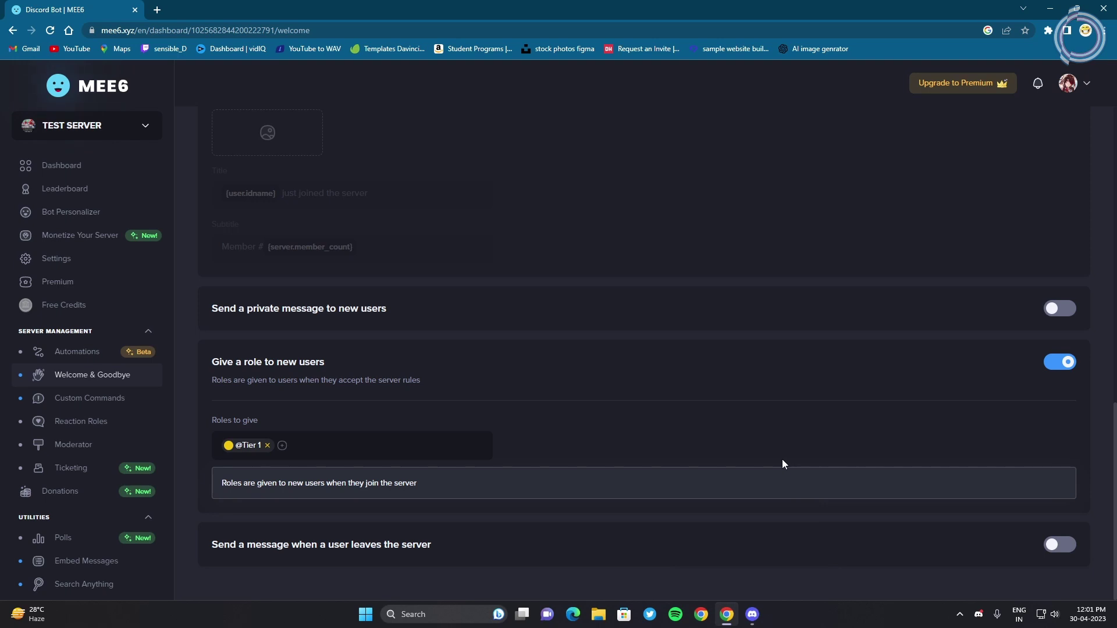
Remove Tier 1, switch the new-user role option off, save, and return to Discord.
{"action": "left_click", "coordinate": [282, 445]}
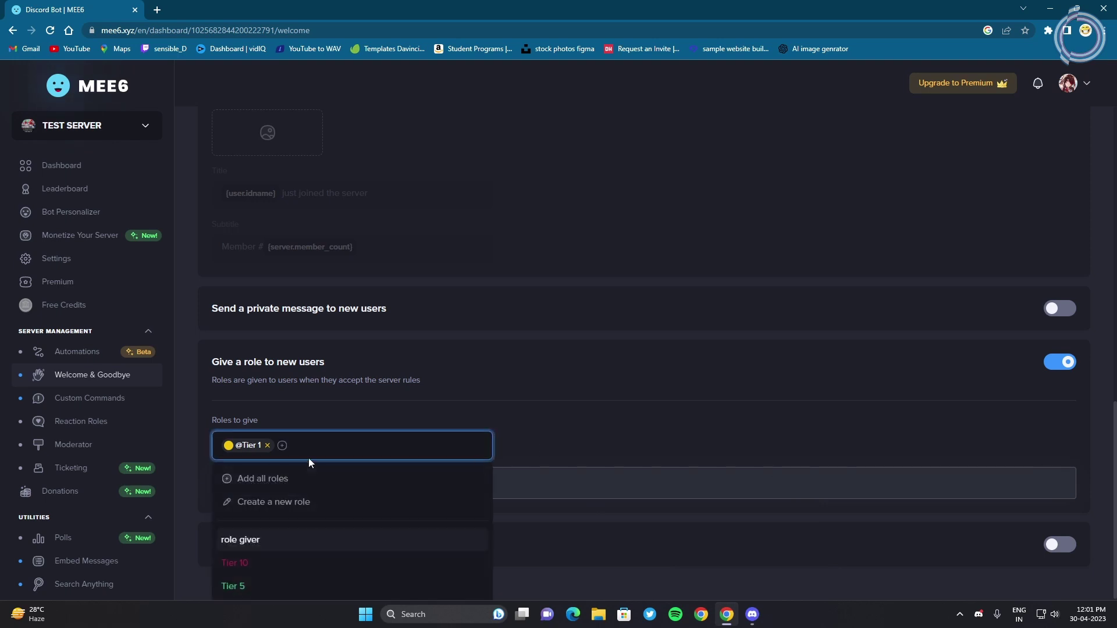
{"action": "left_click", "coordinate": [267, 446]}
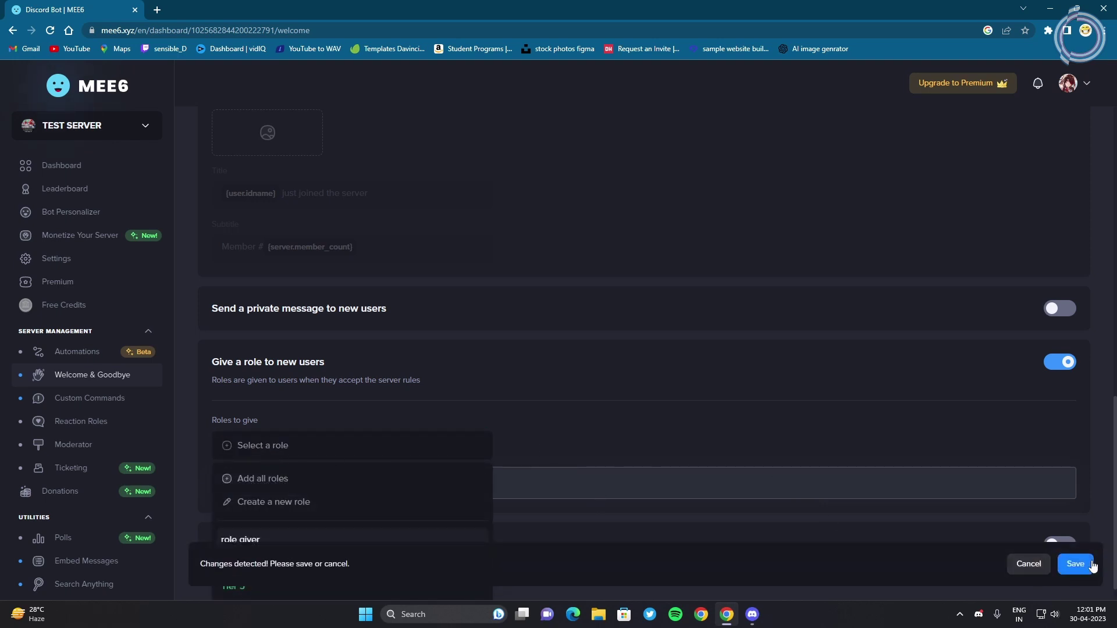
{"action": "left_click", "coordinate": [1060, 363]}
{"action": "left_click", "coordinate": [1075, 564]}
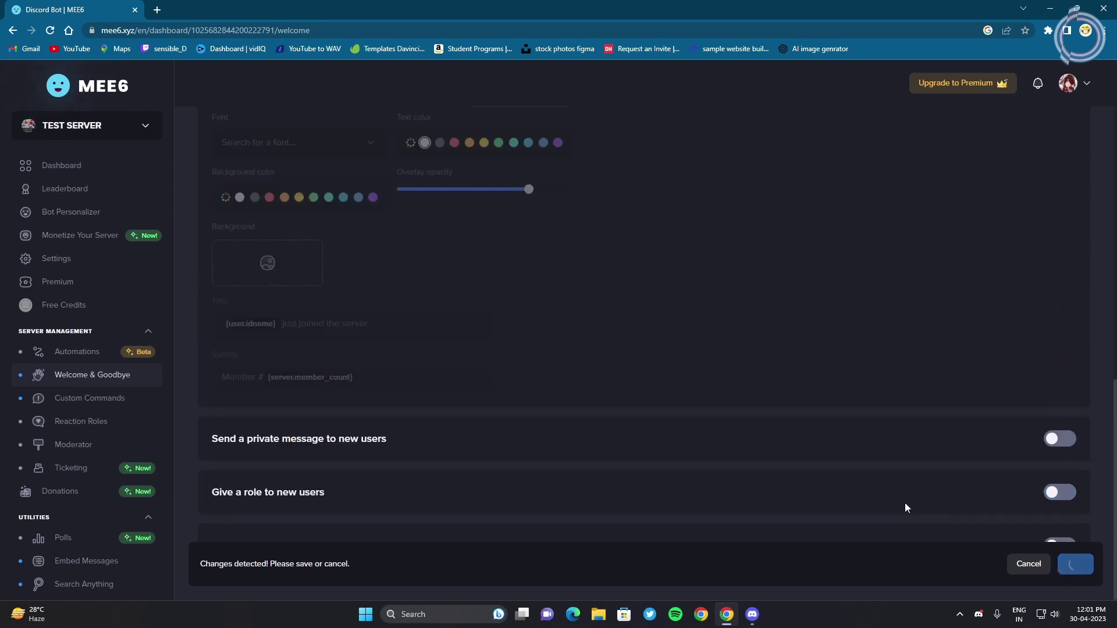
{"action": "left_click", "coordinate": [752, 614]}
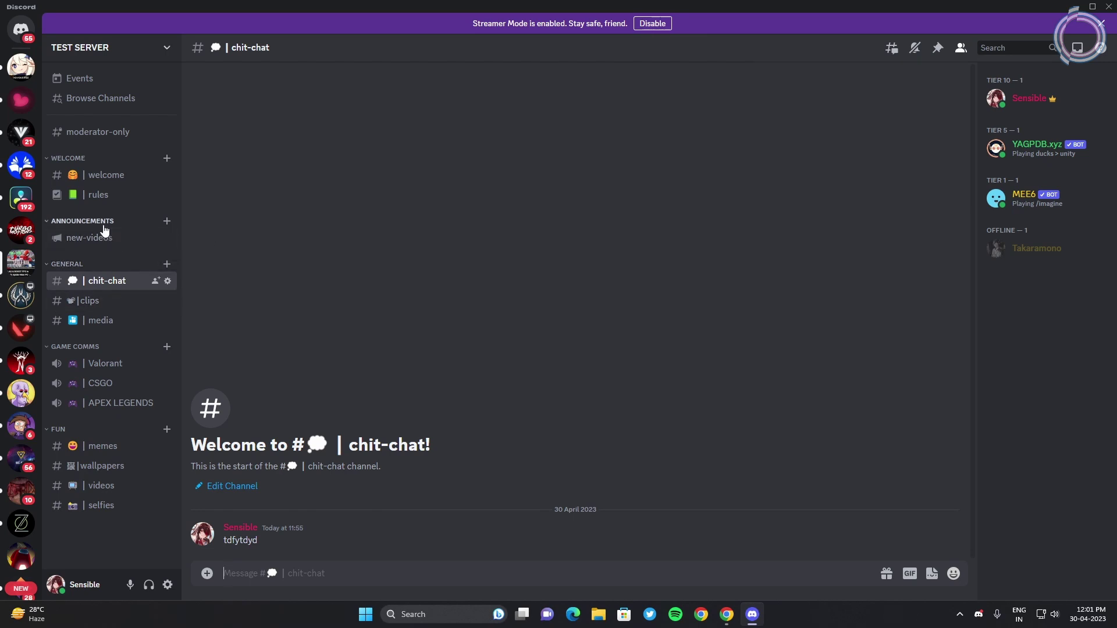
{"action": "left_click", "coordinate": [114, 177]}
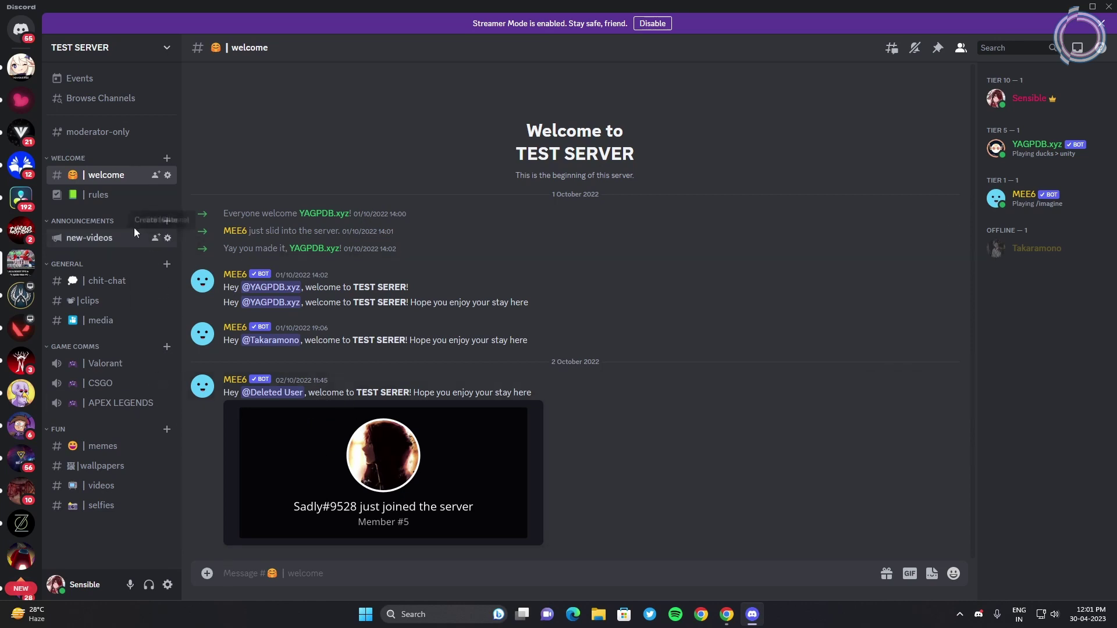
{"action": "left_click", "coordinate": [119, 281]}
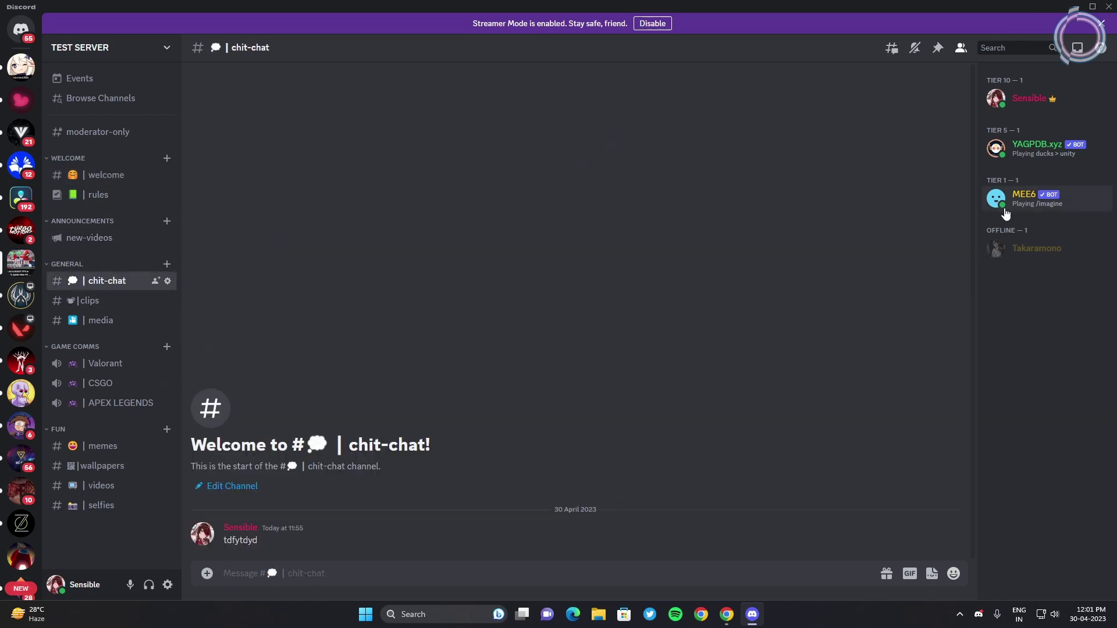